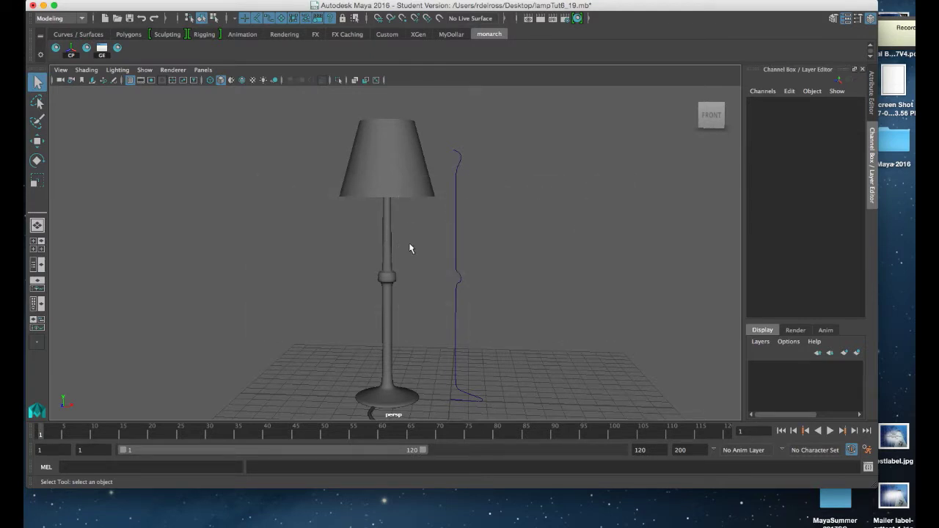
# Step: Orbit the perspective view, then maximize the front view and pan down to the lamp base
pyautogui.scroll(2, 526, 245)
pyautogui.scroll(2, 531, 261)
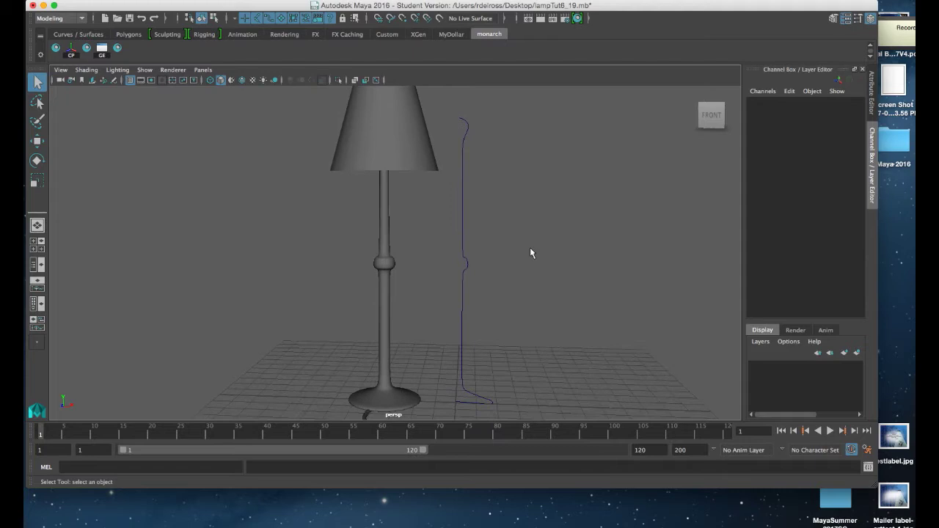
pyautogui.scroll(-3, 488, 247)
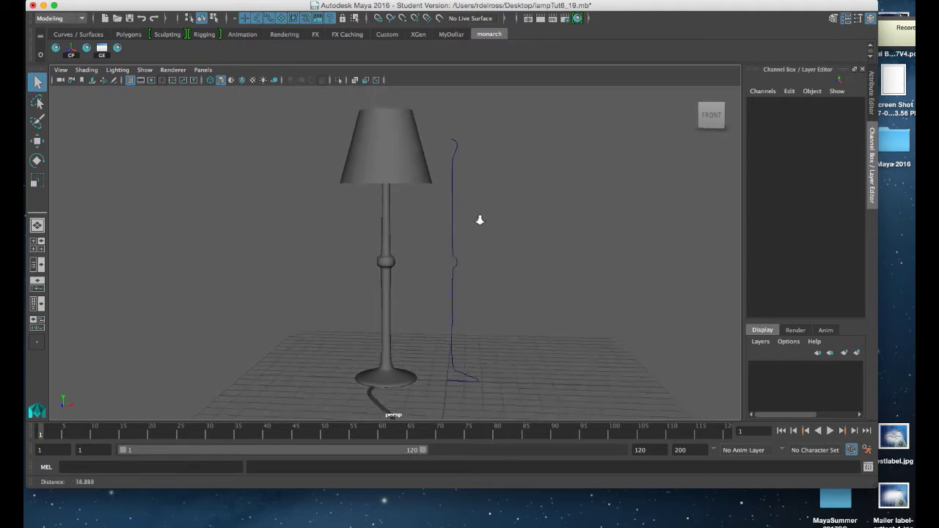
pyautogui.moveTo(496, 220)
pyautogui.keyDown('alt'); pyautogui.mouseDown()
pyautogui.moveTo(482, 247)
pyautogui.moveTo(497, 227)
pyautogui.mouseUp(); pyautogui.keyUp('alt')
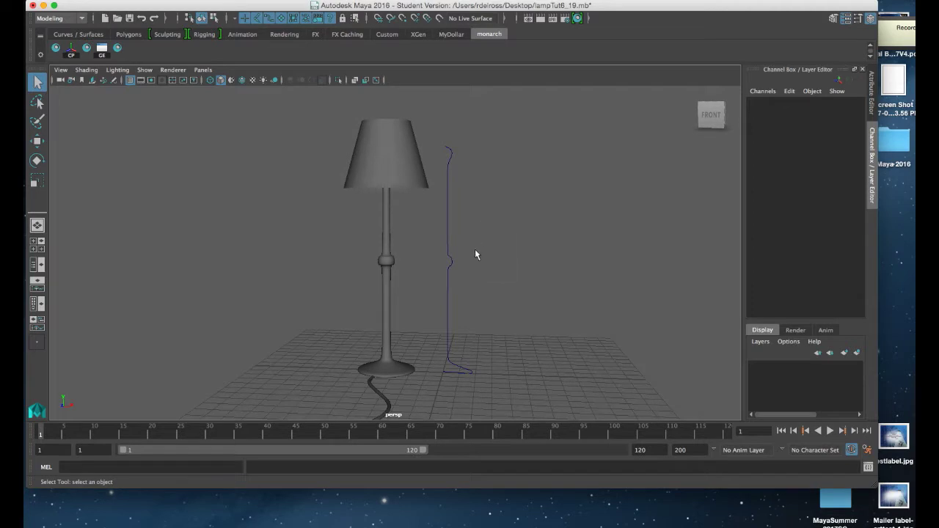
pyautogui.press('space')
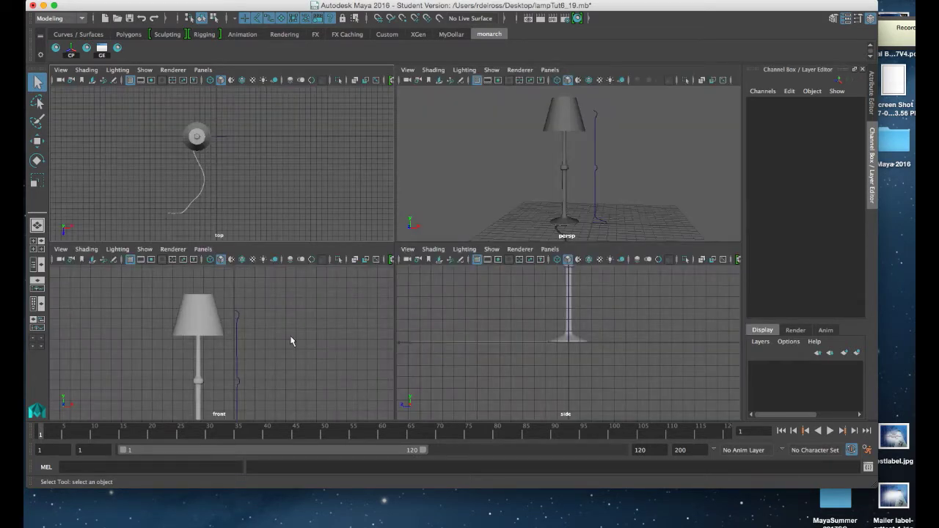
pyautogui.press('space')
pyautogui.keyDown('alt'); pyautogui.moveTo(408, 315); pyautogui.dragTo(421, 207, button='middle'); pyautogui.keyUp('alt')
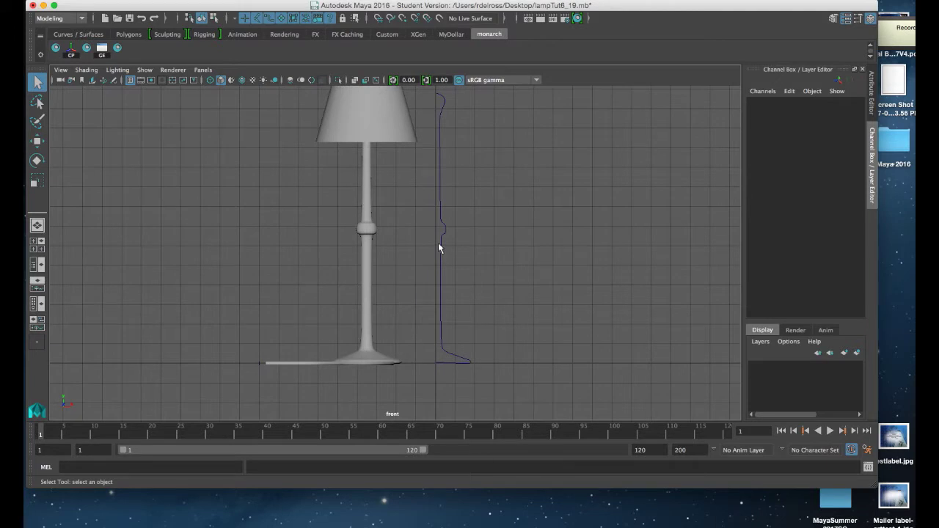
# Step: Delete the old profile curve and set the CV Curve Tool's curve degree to 2
pyautogui.click(443, 236)
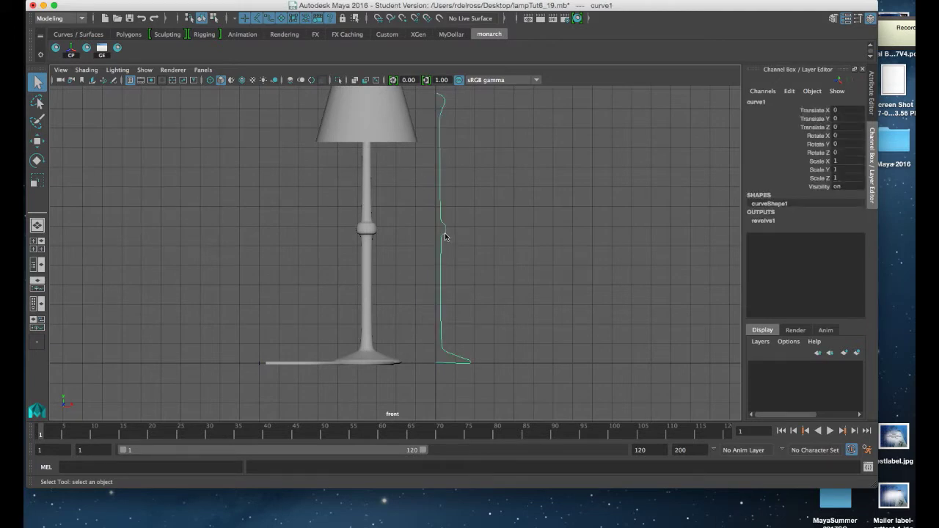
pyautogui.press('Delete')
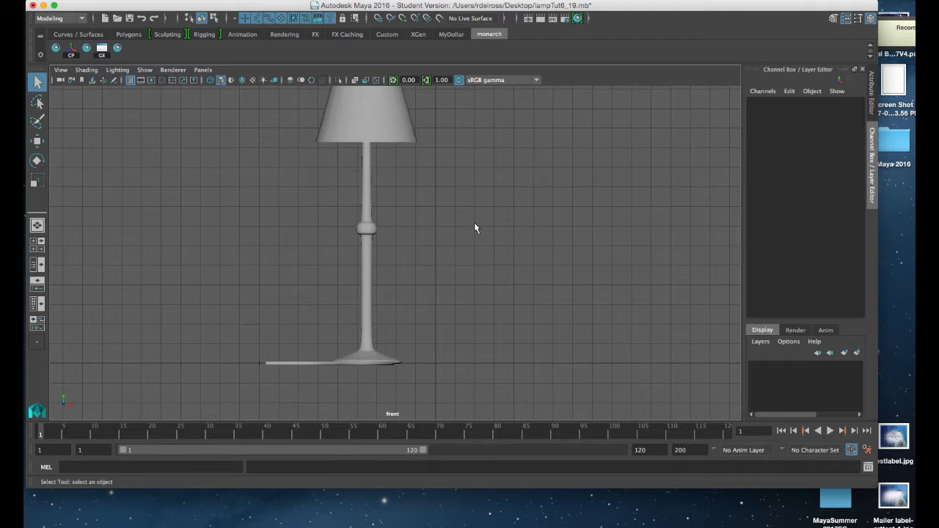
pyautogui.press('space')
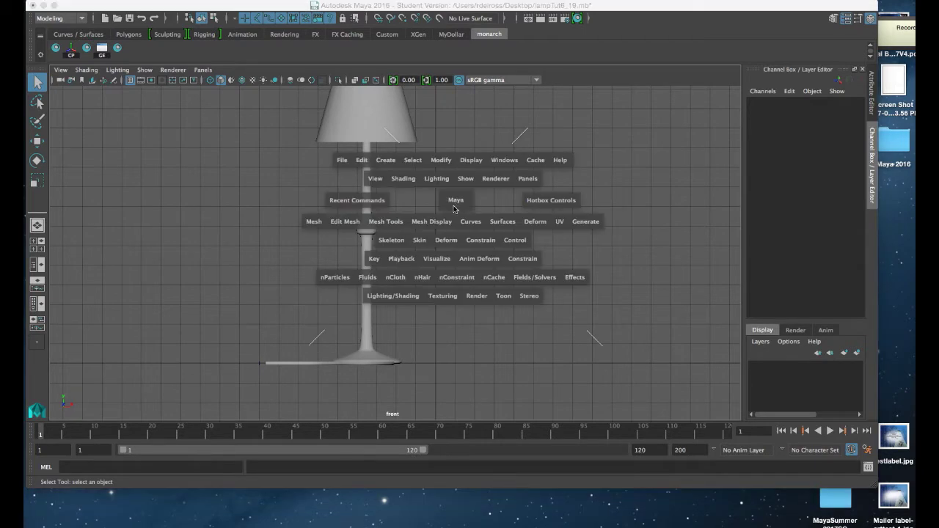
pyautogui.click(382, 162)
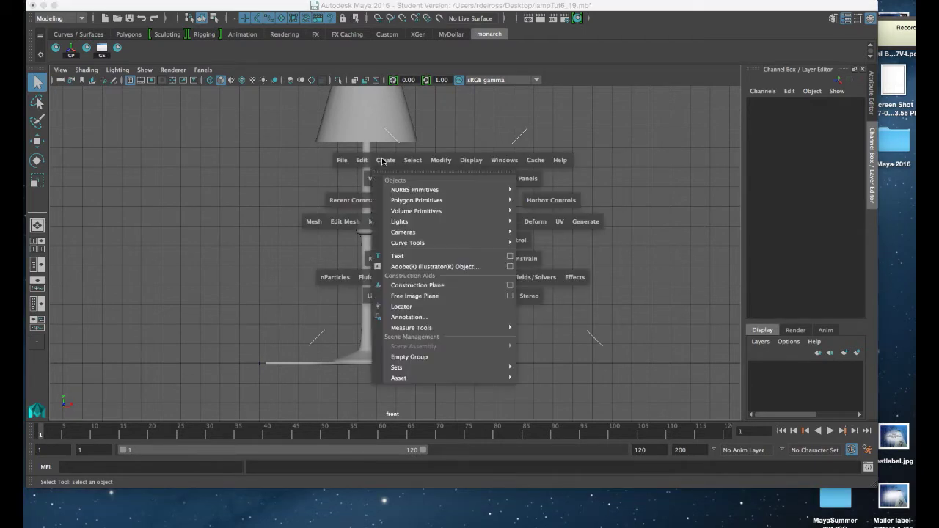
pyautogui.moveTo(419, 246)
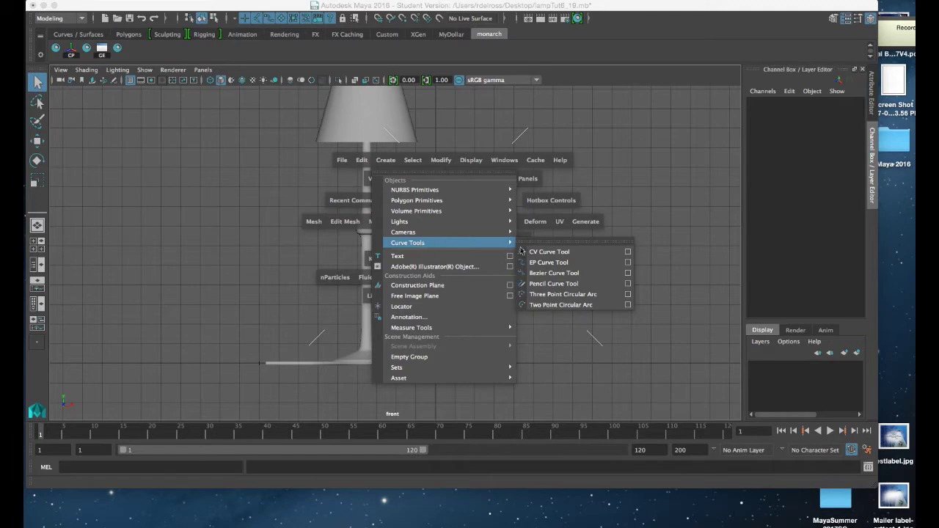
pyautogui.click(627, 253)
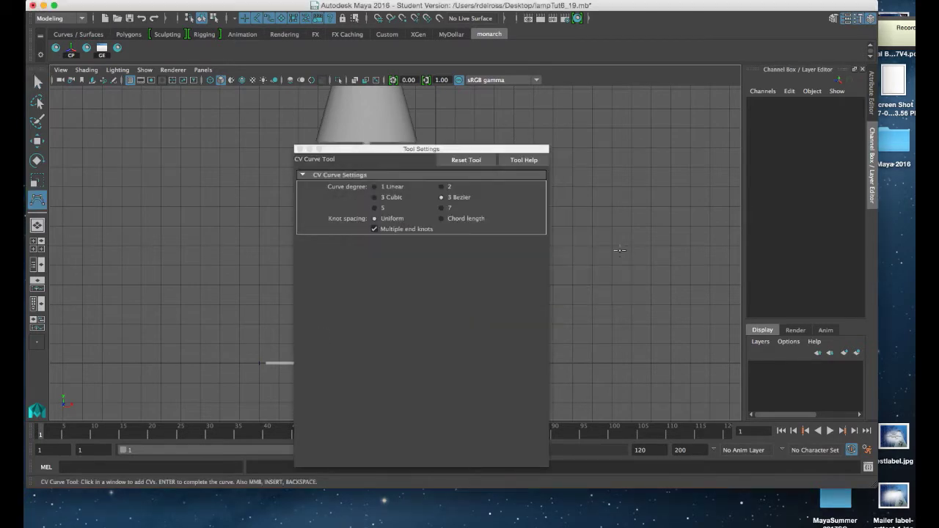
pyautogui.moveTo(446, 150); pyautogui.dragTo(202, 114)
pyautogui.click(196, 149)
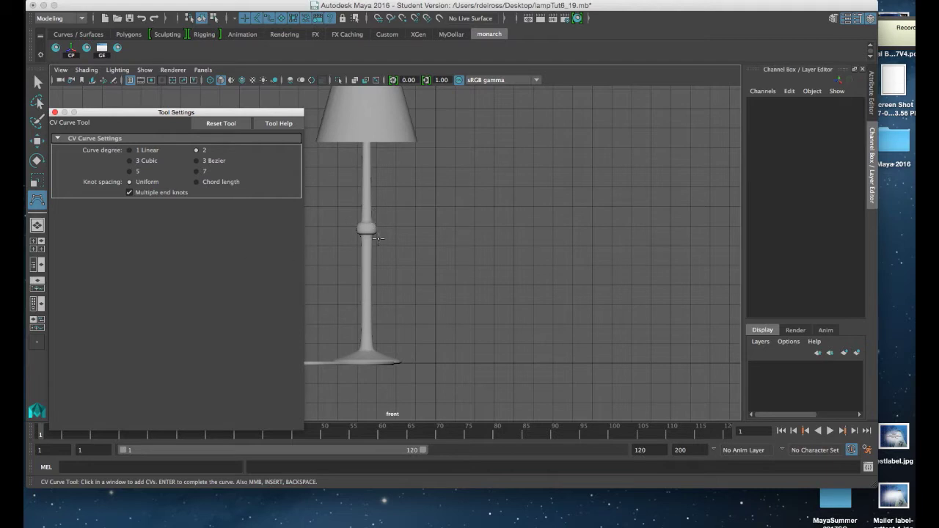
pyautogui.moveTo(135, 116); pyautogui.dragTo(274, 159)
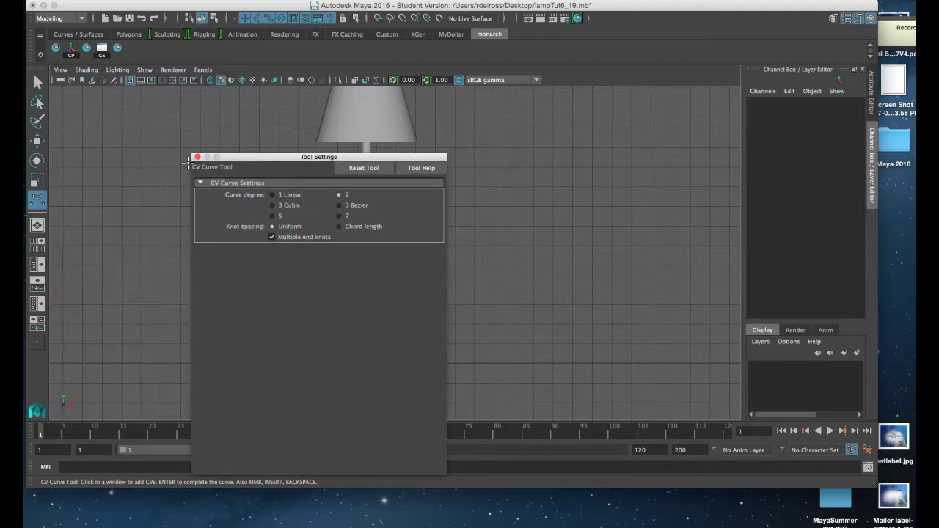
pyautogui.click(194, 156)
pyautogui.keyDown('alt'); pyautogui.moveTo(415, 264); pyautogui.dragTo(438, 254, button='right'); pyautogui.keyUp('alt')
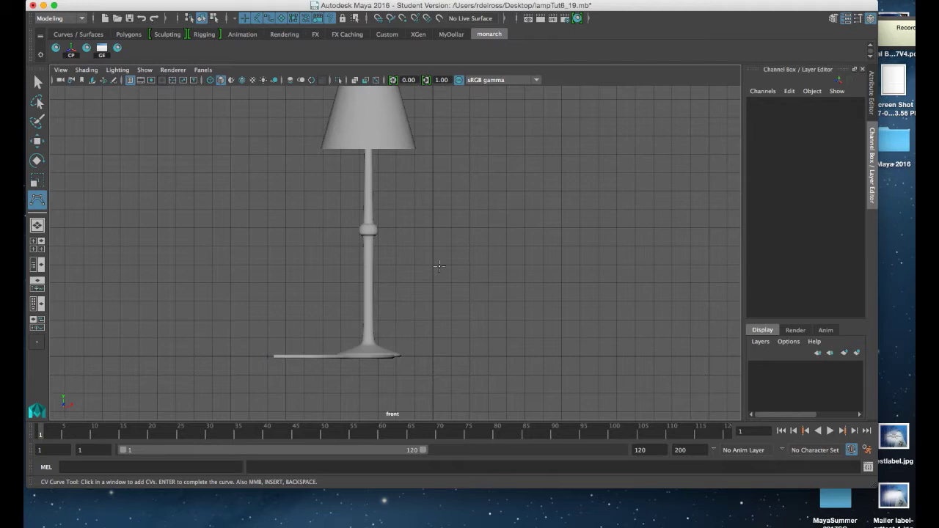
# Step: Place the profile's first CVs along the floor line and around the base rim
pyautogui.scroll(-3, 454, 289)
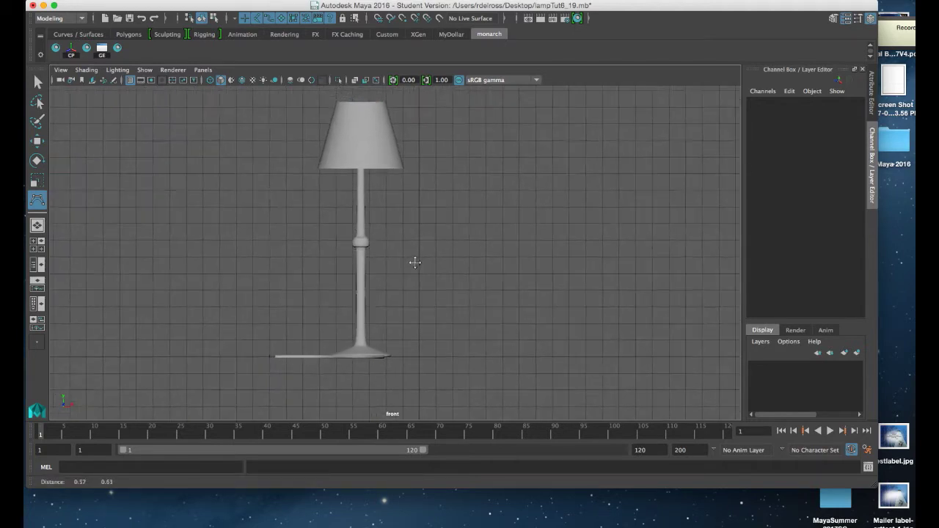
pyautogui.click(418, 355)
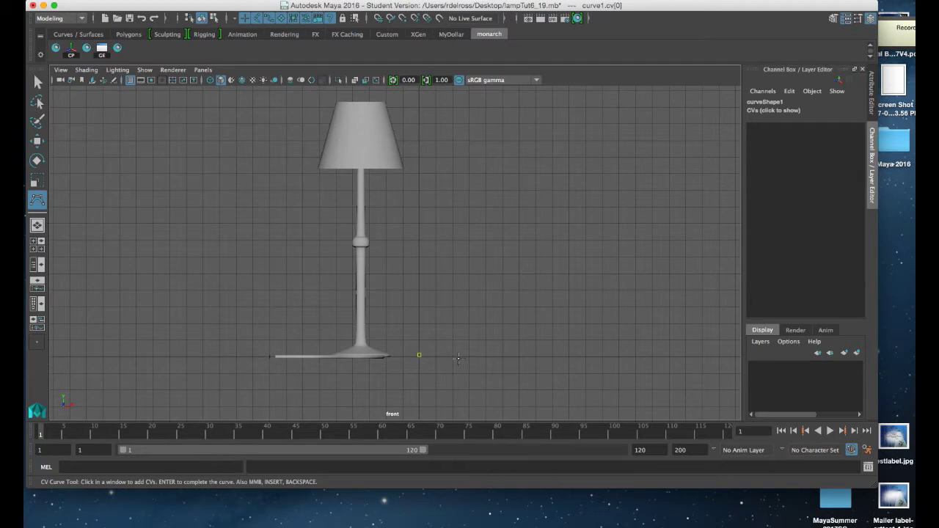
pyautogui.click(455, 355)
pyautogui.click(457, 354)
pyautogui.click(452, 348)
pyautogui.click(439, 346)
pyautogui.click(426, 344)
pyautogui.moveTo(424, 344); pyautogui.dragTo(424, 342)
pyautogui.click(425, 341)
# Step: Continue the CVs up the stem to a curled top and finish curve1
pyautogui.click(426, 250)
pyautogui.click(428, 250)
pyautogui.click(431, 244)
pyautogui.click(432, 239)
pyautogui.click(431, 238)
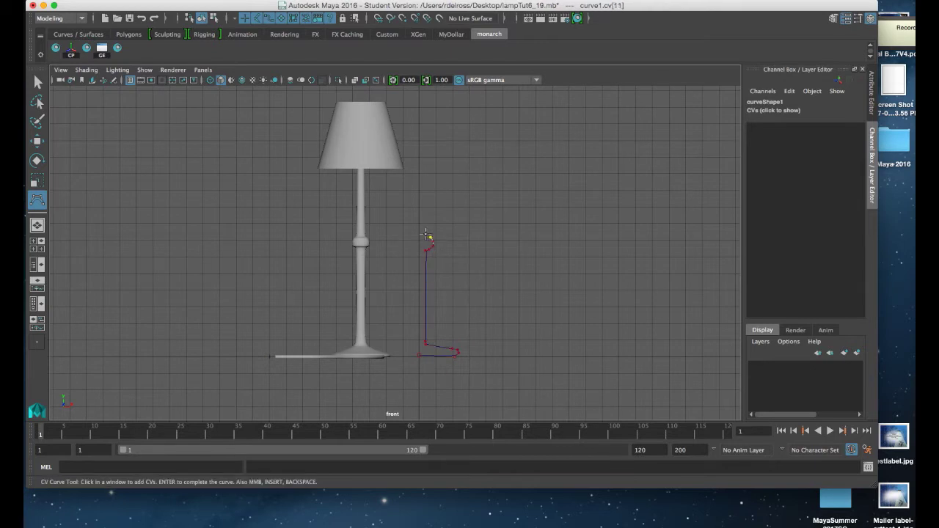
pyautogui.click(426, 154)
pyautogui.click(425, 137)
pyautogui.click(426, 133)
pyautogui.click(426, 126)
pyautogui.click(437, 110)
pyautogui.click(435, 100)
pyautogui.click(423, 96)
pyautogui.press('q')
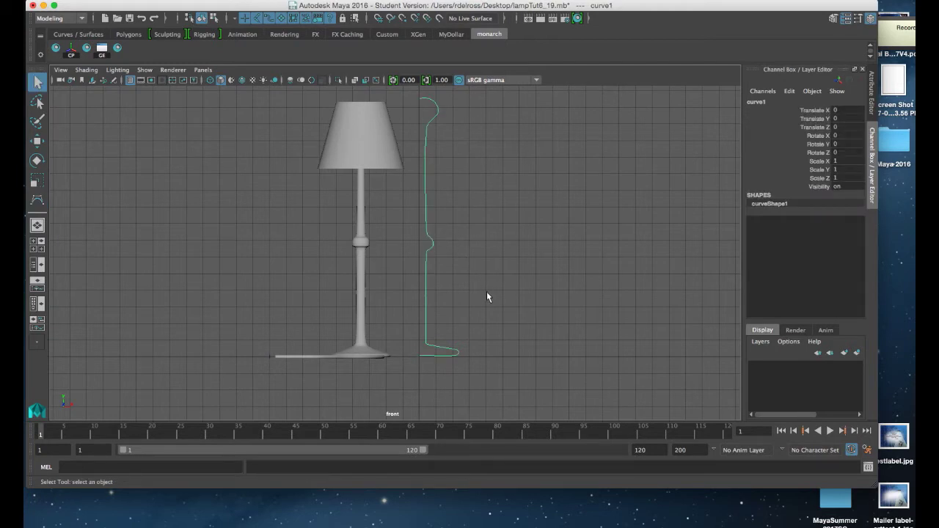
pyautogui.keyDown('alt'); pyautogui.moveTo(489, 294); pyautogui.dragTo(430, 156, button='right'); pyautogui.keyUp('alt')
pyautogui.keyDown('alt'); pyautogui.moveTo(482, 224); pyautogui.dragTo(512, 186, button='middle'); pyautogui.keyUp('alt')
pyautogui.scroll(-5, 513, 187)
pyautogui.keyDown('alt'); pyautogui.moveTo(469, 248); pyautogui.dragTo(494, 193, button='middle'); pyautogui.keyUp('alt')
pyautogui.keyDown('alt'); pyautogui.moveTo(494, 193); pyautogui.dragTo(430, 119, button='right'); pyautogui.keyUp('alt')
pyautogui.press('w')
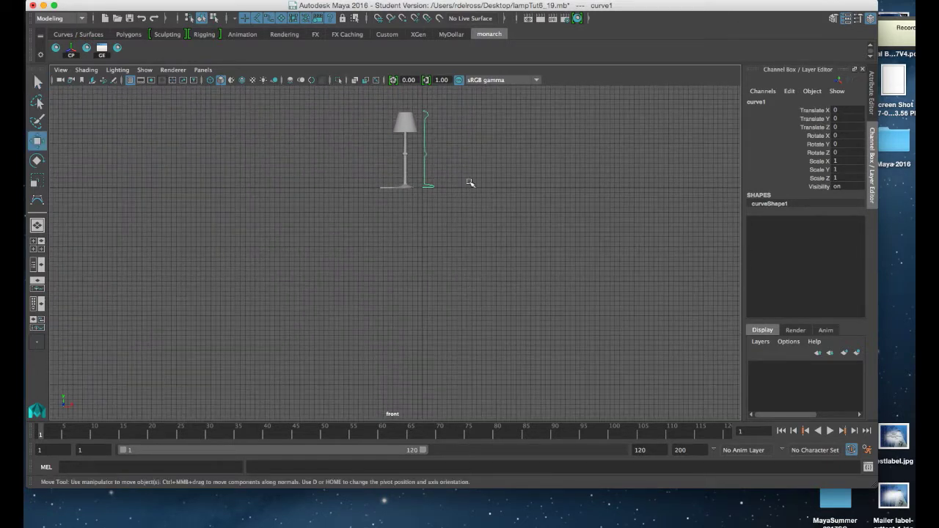
pyautogui.scroll(4, 474, 329)
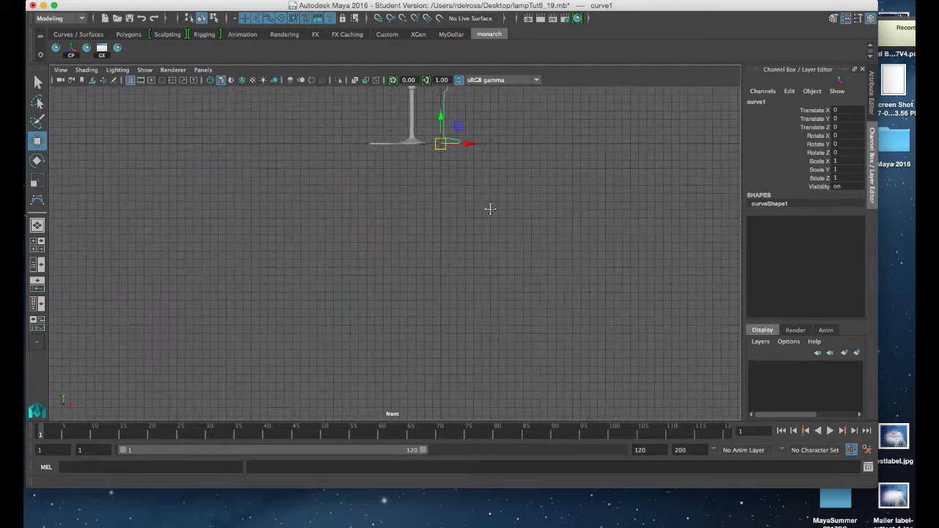
pyautogui.keyDown('alt'); pyautogui.moveTo(490, 209); pyautogui.dragTo(453, 316, button='middle'); pyautogui.keyUp('alt')
pyautogui.scroll(5, 437, 276)
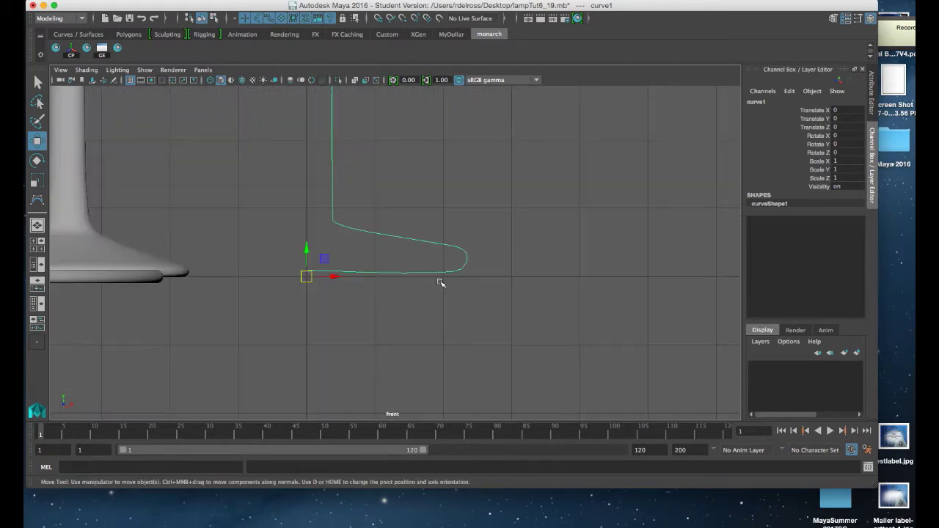
pyautogui.keyDown('alt'); pyautogui.moveTo(344, 251); pyautogui.dragTo(436, 271, button='middle'); pyautogui.keyUp('alt')
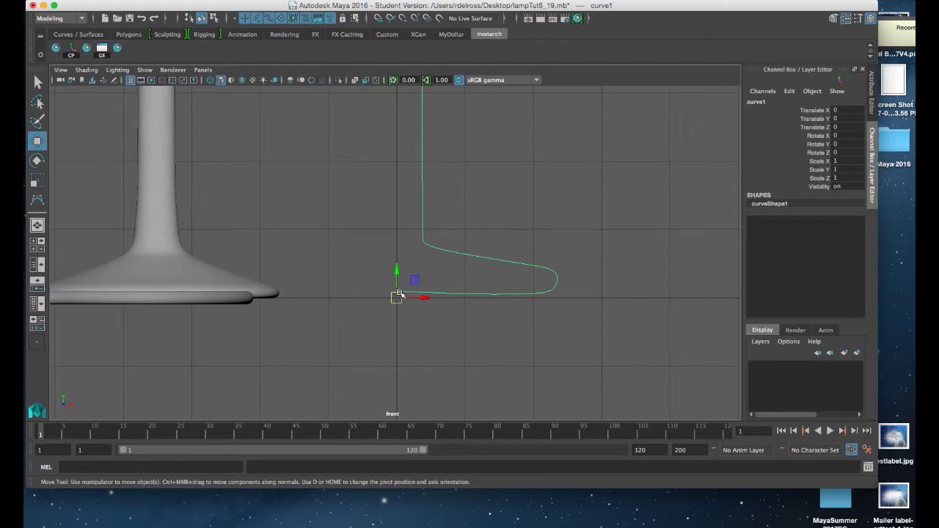
pyautogui.keyDown('alt'); pyautogui.moveTo(416, 278); pyautogui.dragTo(410, 78, button='right'); pyautogui.keyUp('alt')
pyautogui.keyDown('alt'); pyautogui.moveTo(410, 78); pyautogui.dragTo(457, 296, button='middle'); pyautogui.keyUp('alt')
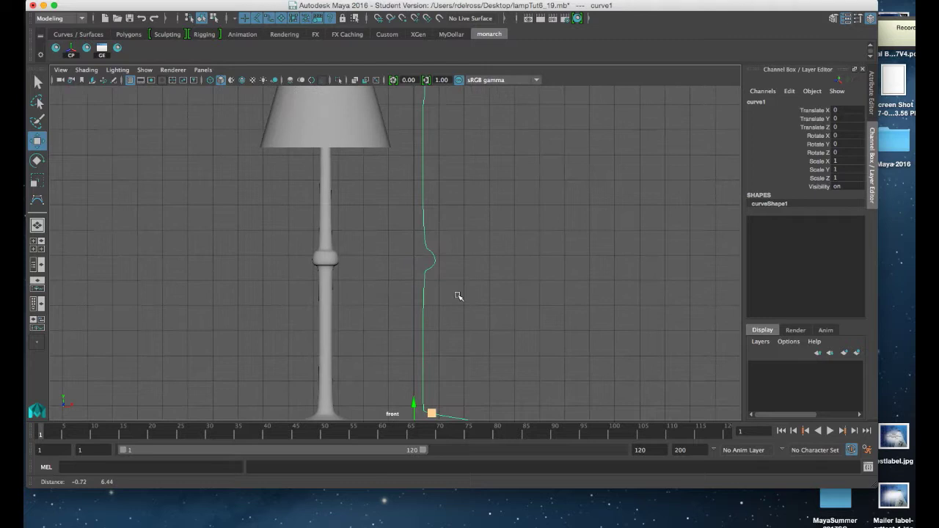
pyautogui.keyDown('alt'); pyautogui.moveTo(528, 235); pyautogui.dragTo(510, 220, button='right'); pyautogui.keyUp('alt')
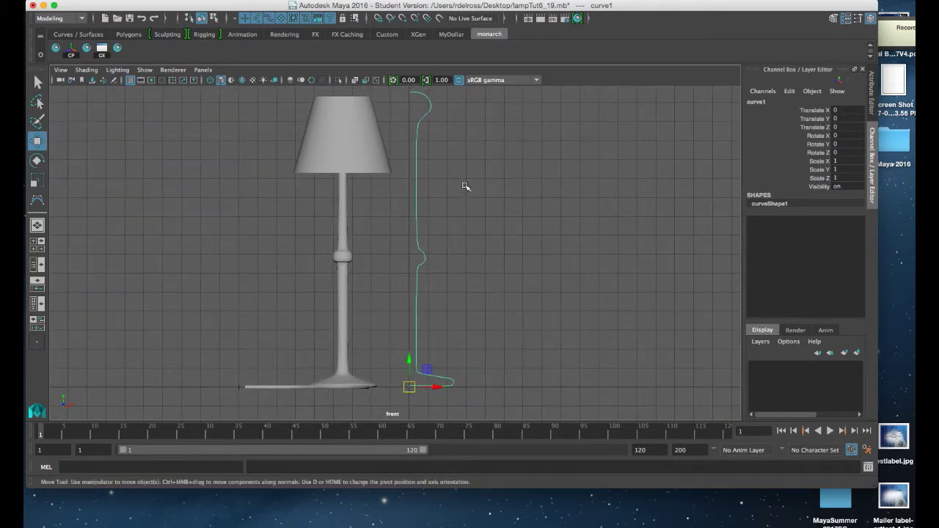
pyautogui.press('space')
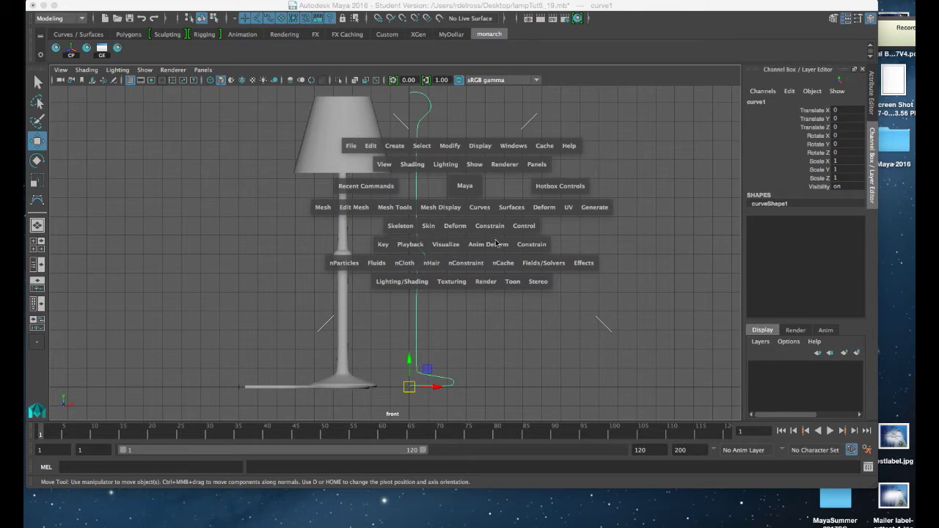
# Step: Revolve curve1 with reset default settings into revolvedSurface2, a 360° surface around Y
pyautogui.click(512, 208)
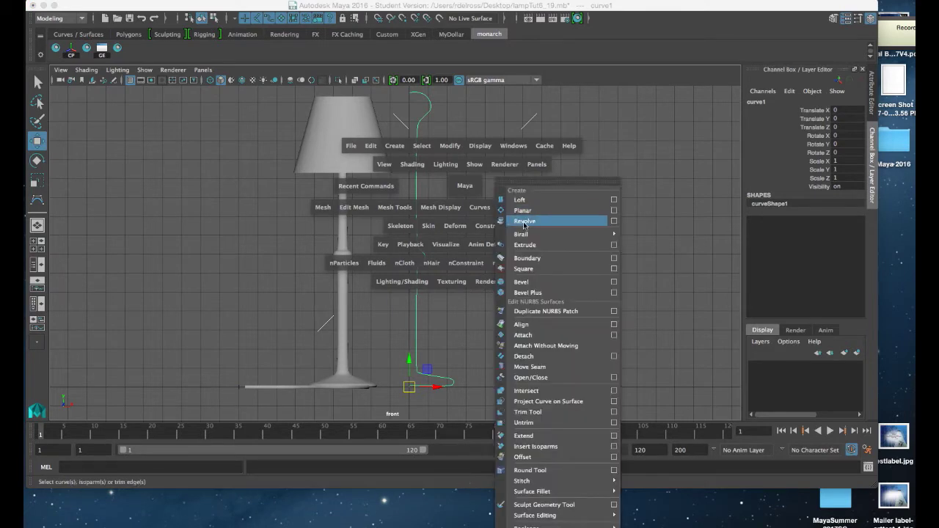
pyautogui.click(613, 221)
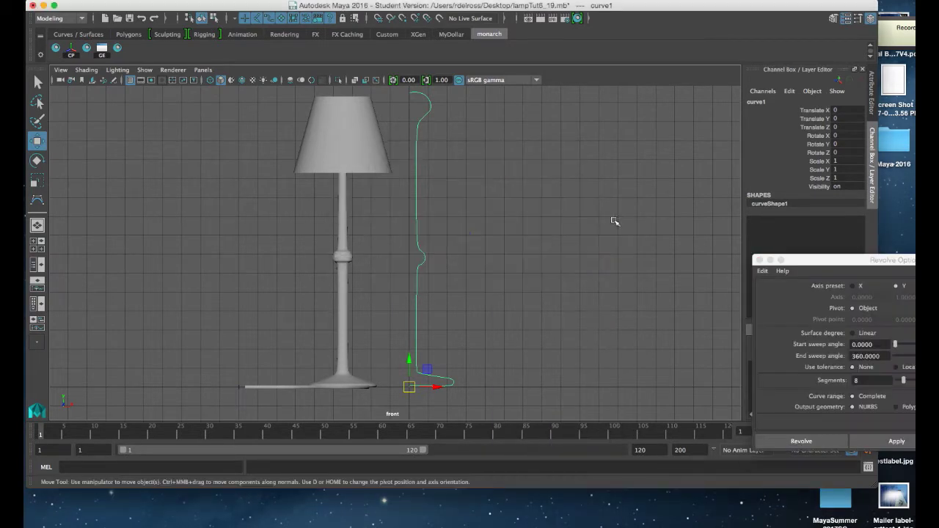
pyautogui.moveTo(830, 265); pyautogui.dragTo(702, 131)
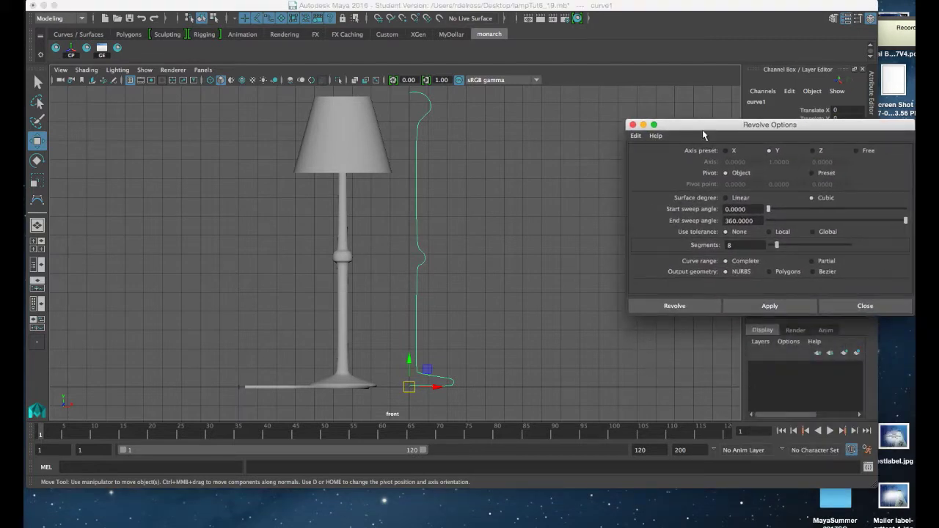
pyautogui.click(635, 137)
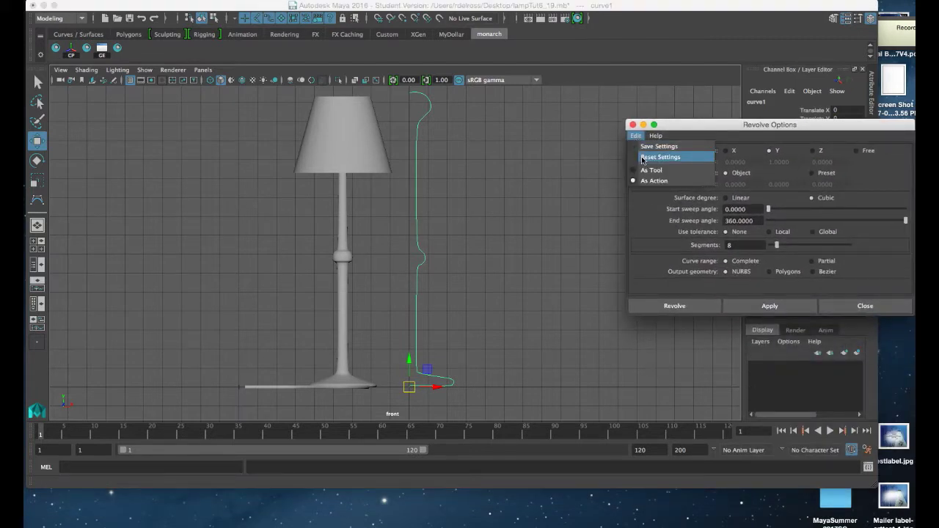
pyautogui.click(642, 157)
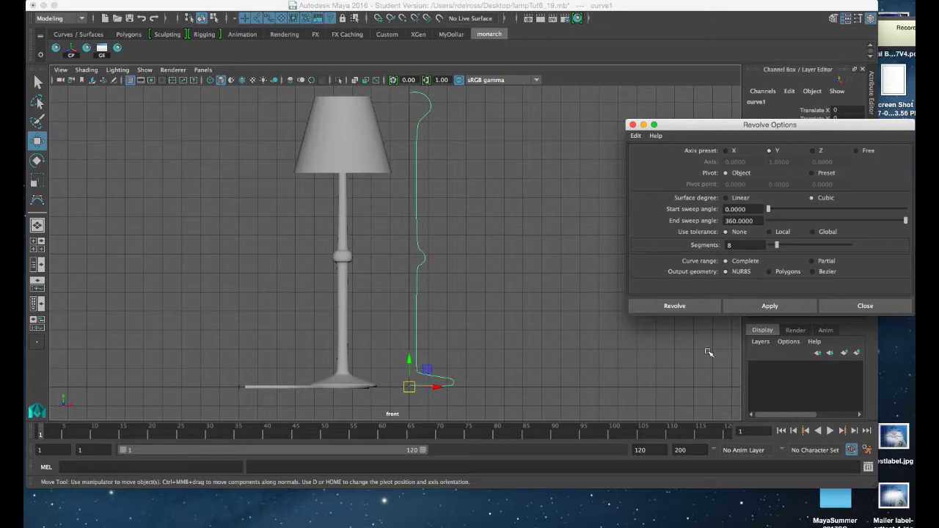
pyautogui.click(756, 308)
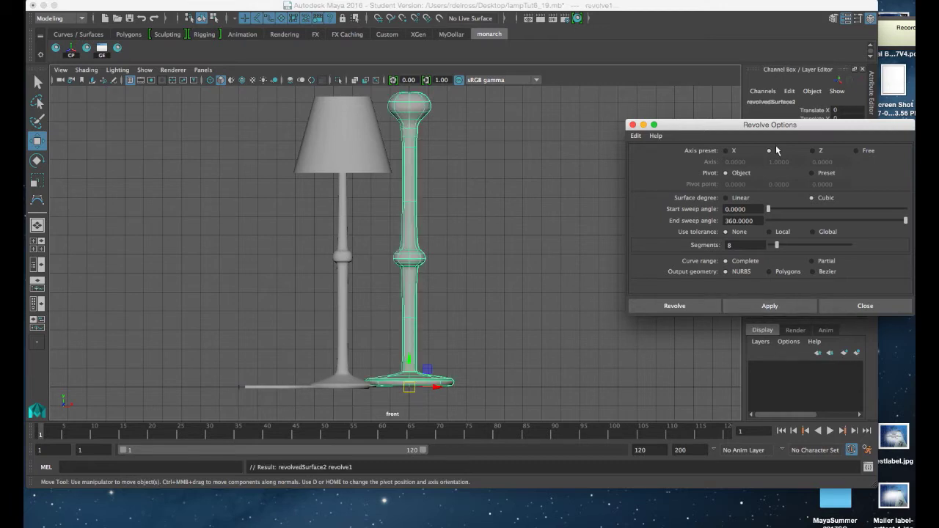
pyautogui.moveTo(782, 126); pyautogui.dragTo(717, 95)
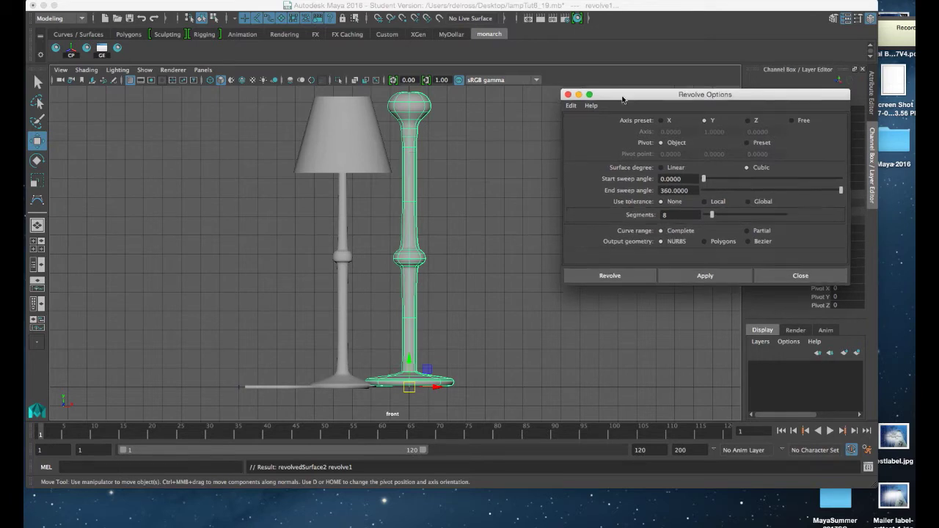
# Step: Close Revolve Options and move revolvedSurface2 right along X to 7.582
pyautogui.moveTo(621, 93); pyautogui.dragTo(667, 158)
pyautogui.click(613, 161)
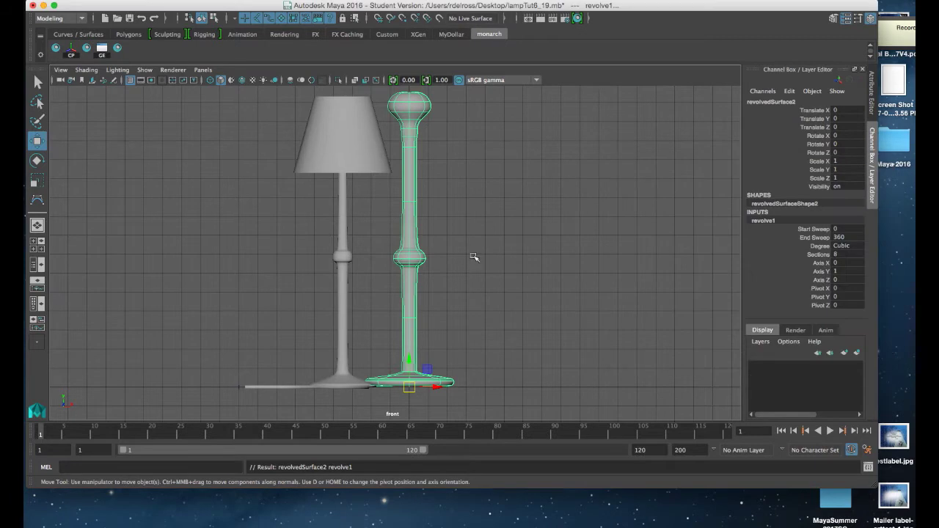
pyautogui.scroll(-2, 473, 253)
pyautogui.keyDown('alt'); pyautogui.moveTo(444, 214); pyautogui.dragTo(515, 218, button='middle'); pyautogui.keyUp('alt')
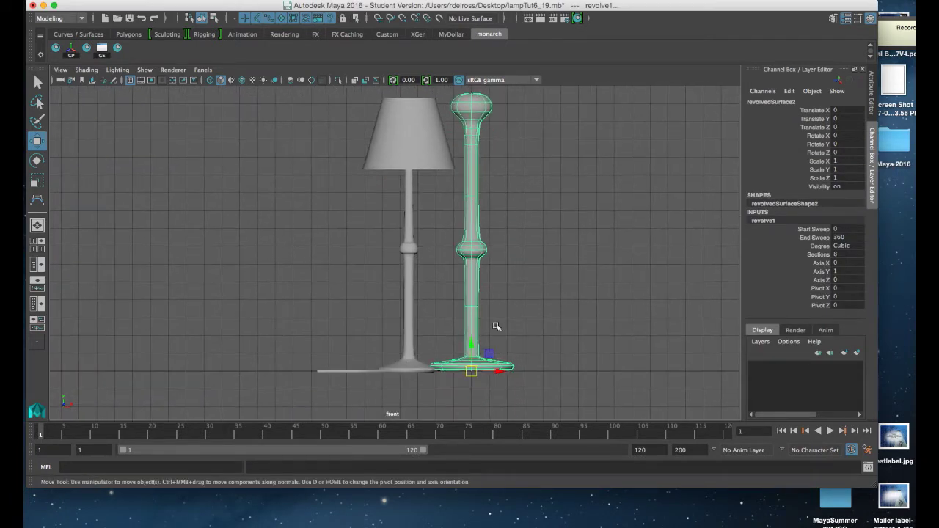
pyautogui.moveTo(498, 372); pyautogui.dragTo(632, 376)
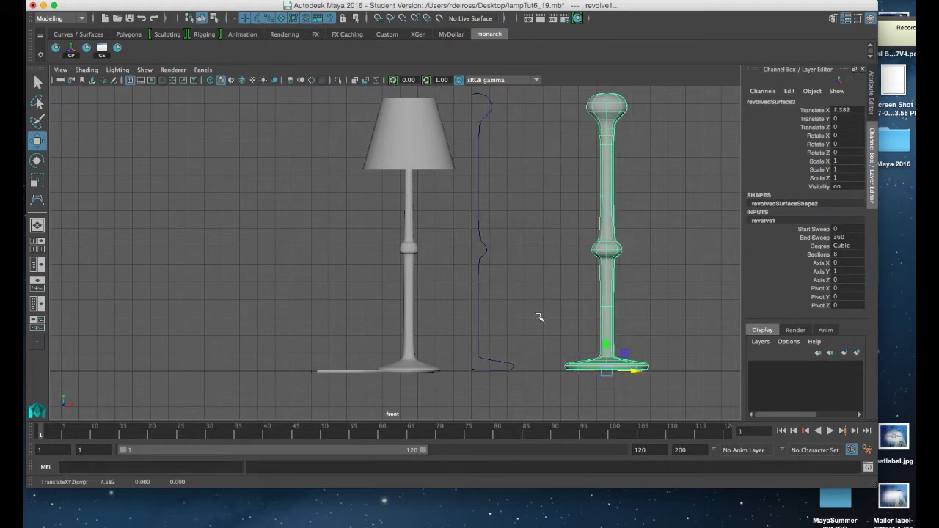
# Step: Reshape curve1's top control vertices to update the stand's top, then return to Object Mode
pyautogui.click(483, 245)
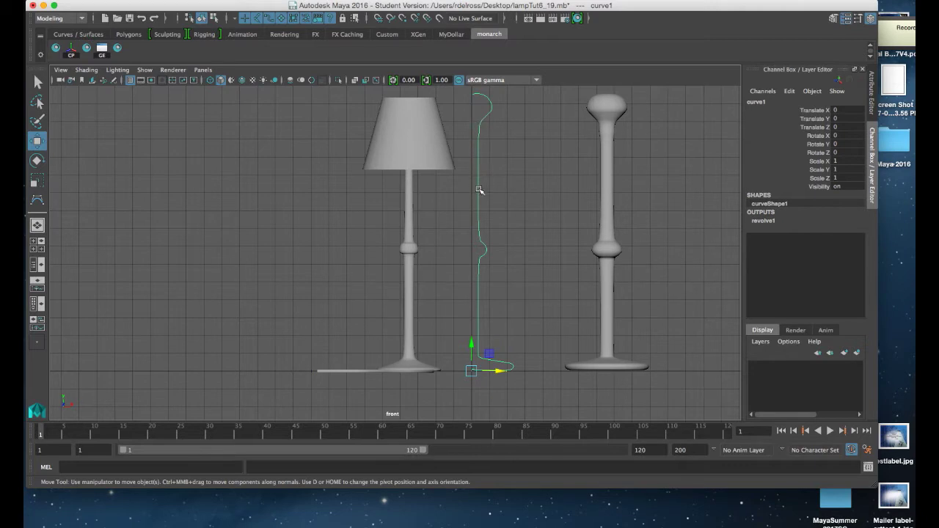
pyautogui.rightClick(478, 189)
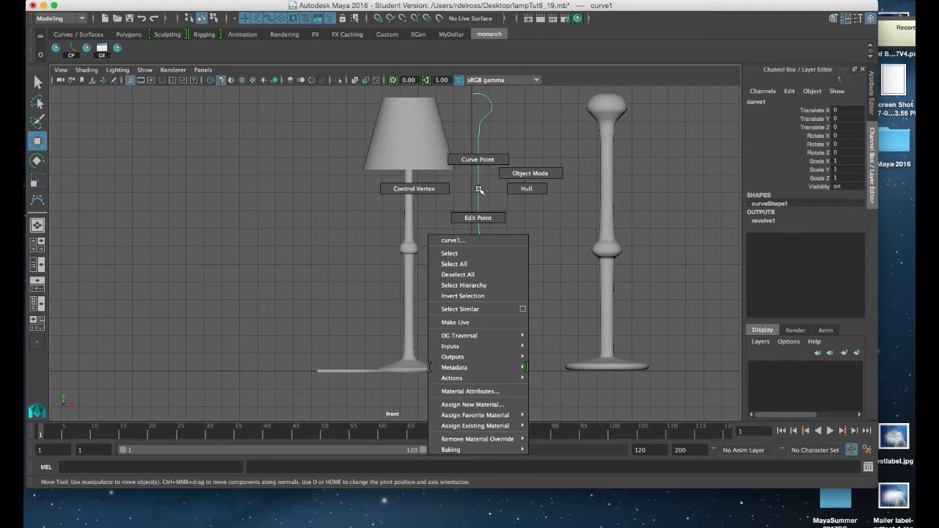
pyautogui.click(433, 189)
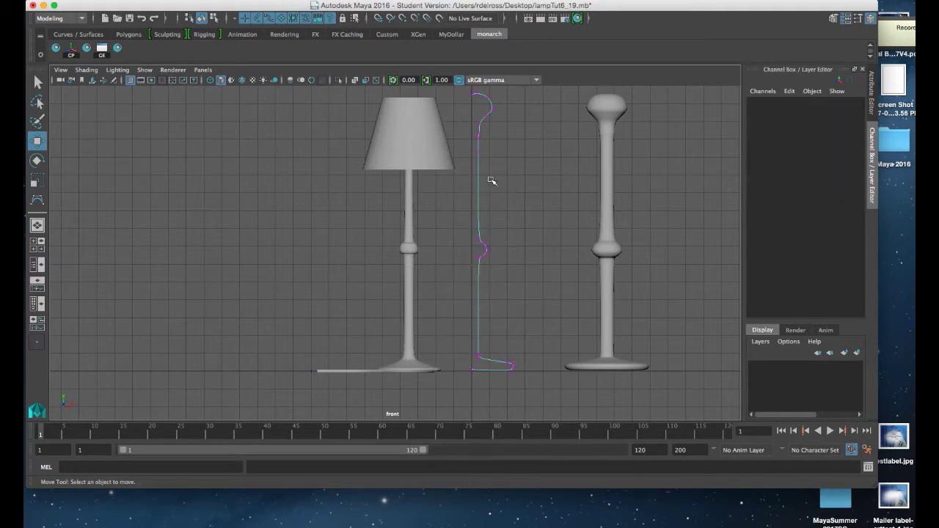
pyautogui.keyDown('alt'); pyautogui.moveTo(503, 171); pyautogui.dragTo(494, 207, button='middle'); pyautogui.keyUp('alt')
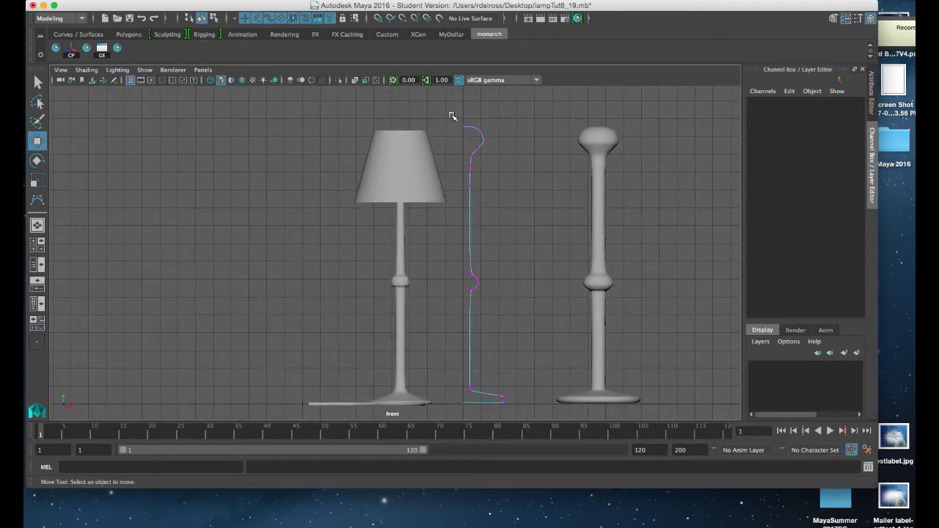
pyautogui.moveTo(451, 114); pyautogui.dragTo(495, 160)
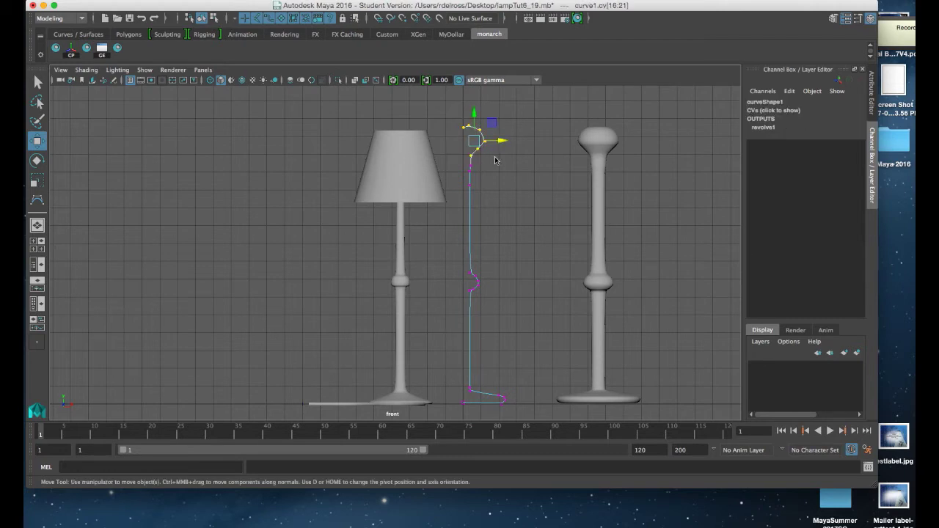
pyautogui.moveTo(503, 116); pyautogui.dragTo(504, 142)
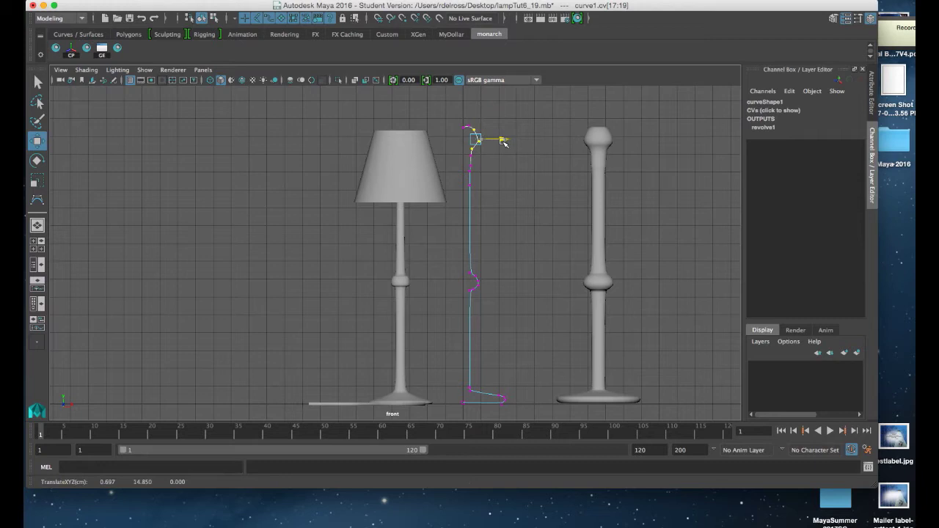
pyautogui.moveTo(453, 117); pyautogui.dragTo(474, 138)
pyautogui.click(468, 102)
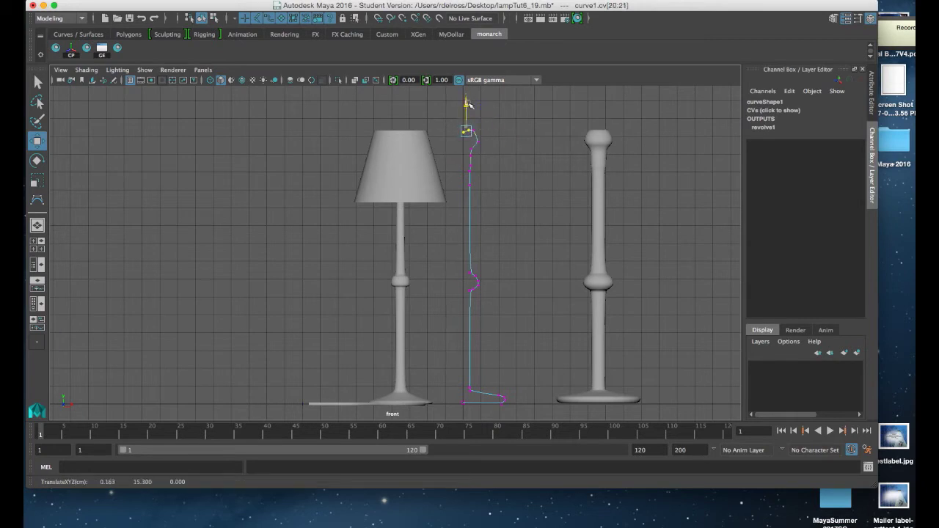
pyautogui.click(467, 128)
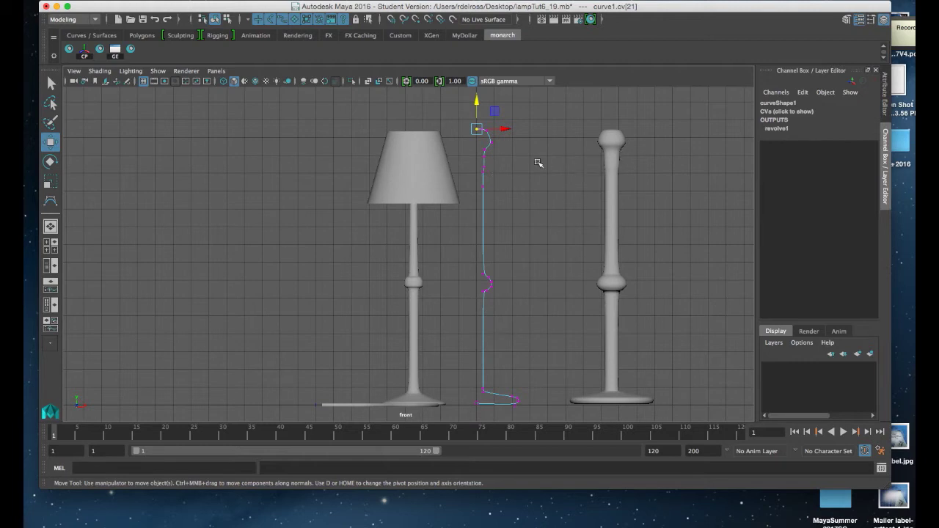
pyautogui.moveTo(485, 210); pyautogui.dragTo(519, 194, button='right')
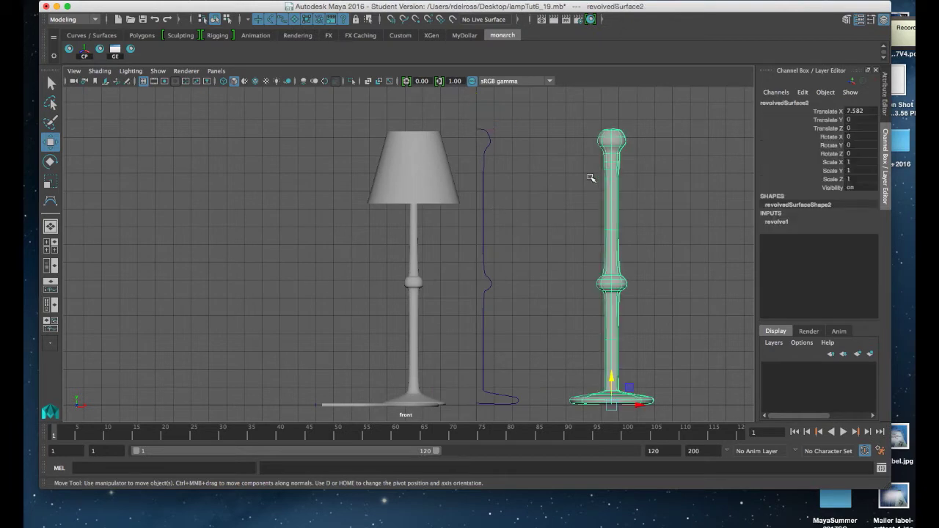
# Step: Maximize the perspective view, select the original lampshade, and orbit to a side-on view of both lamps
pyautogui.press('space')
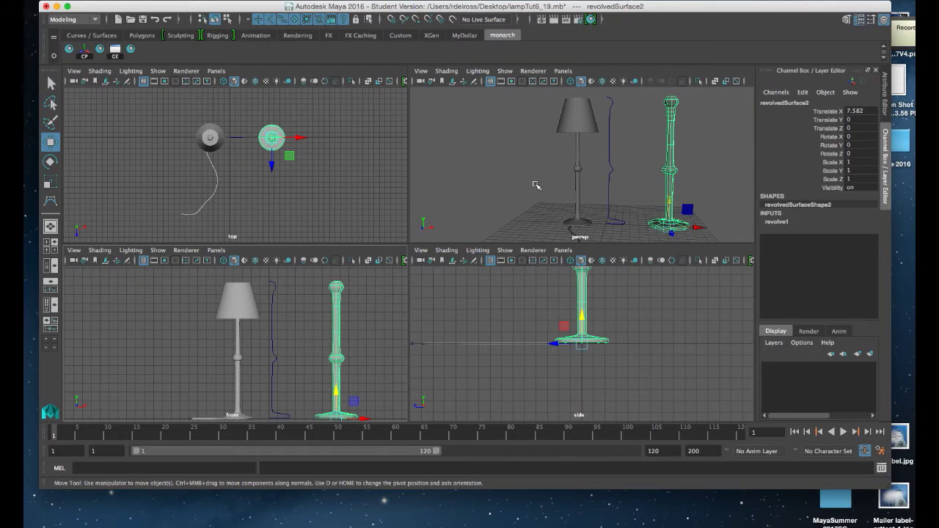
pyautogui.press('space')
pyautogui.keyDown('alt'); pyautogui.moveTo(480, 235); pyautogui.dragTo(352, 194); pyautogui.keyUp('alt')
pyautogui.click(379, 167)
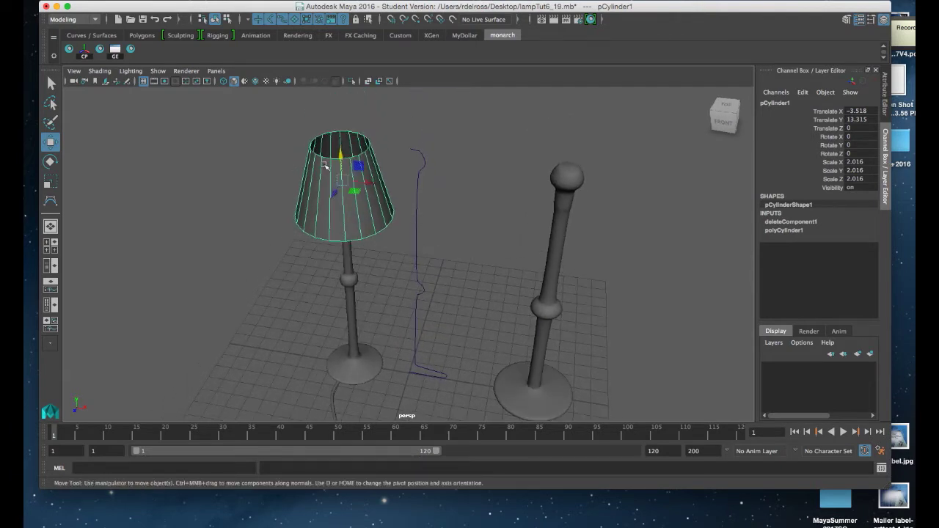
pyautogui.keyDown('alt'); pyautogui.moveTo(335, 165); pyautogui.dragTo(397, 217); pyautogui.keyUp('alt')
pyautogui.keyDown('alt'); pyautogui.moveTo(397, 216); pyautogui.dragTo(381, 206, button='middle'); pyautogui.keyUp('alt')
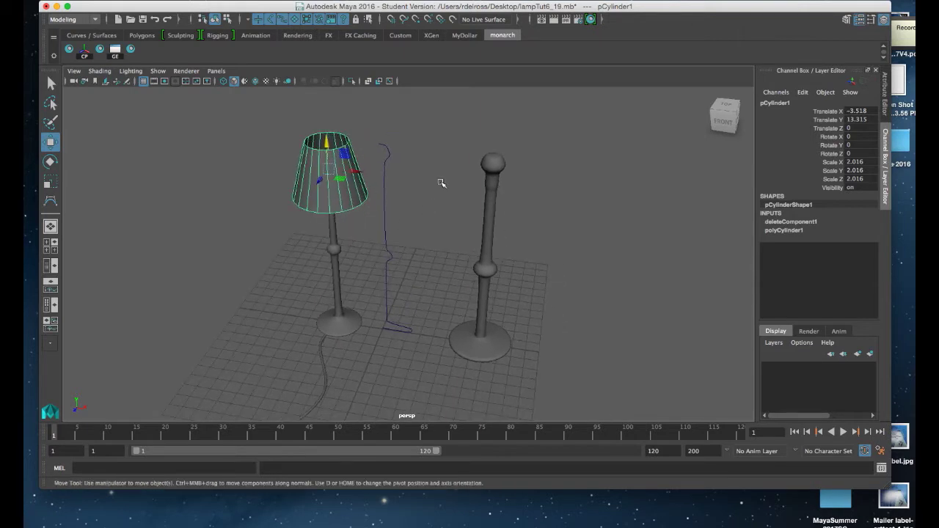
pyautogui.press('space')
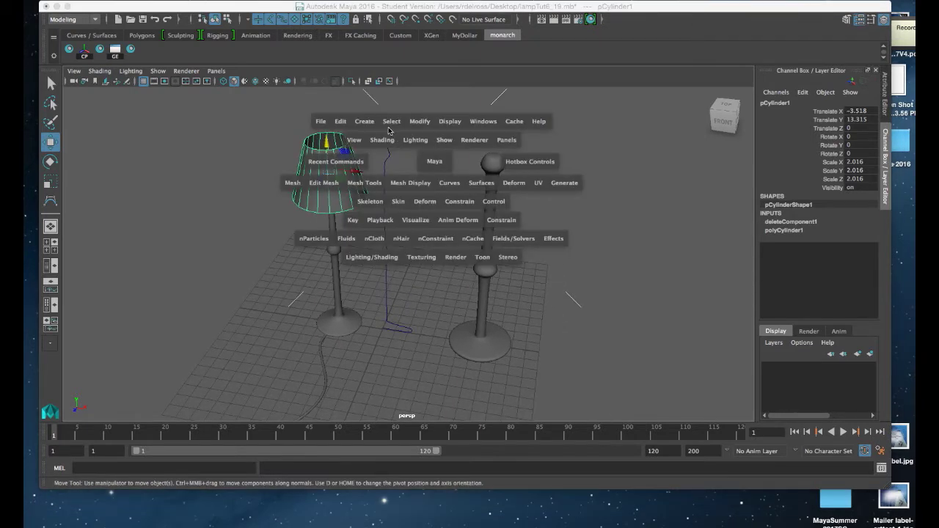
# Step: Create polygon cylinder pCylinder2 and raise it to lampshade height
pyautogui.click(365, 122)
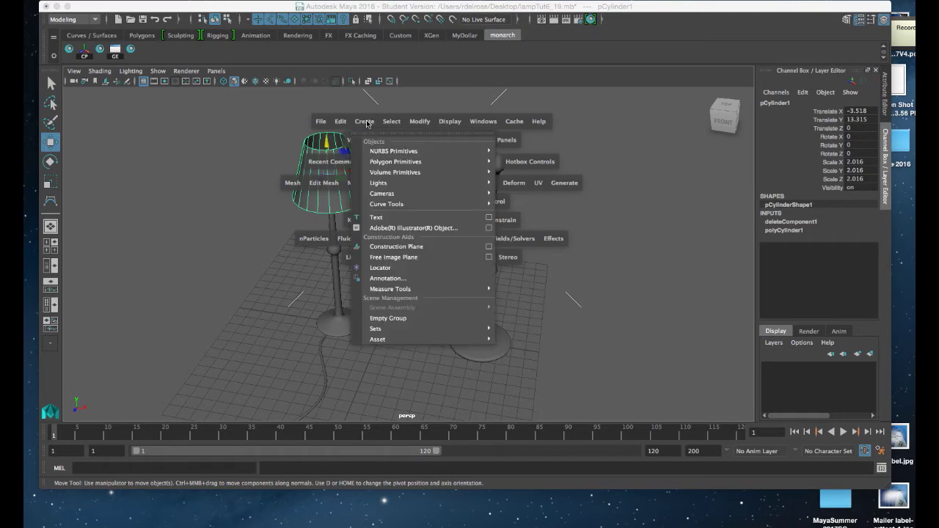
pyautogui.moveTo(380, 164)
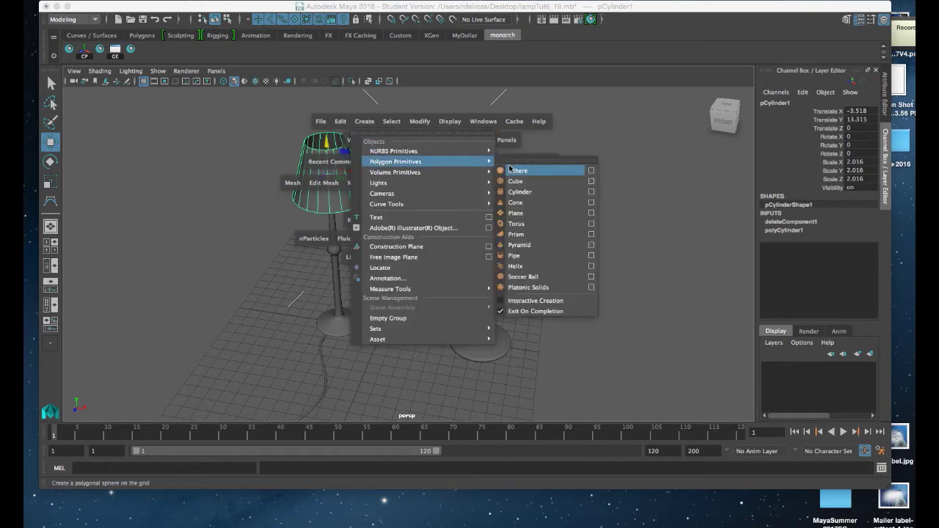
pyautogui.click(518, 192)
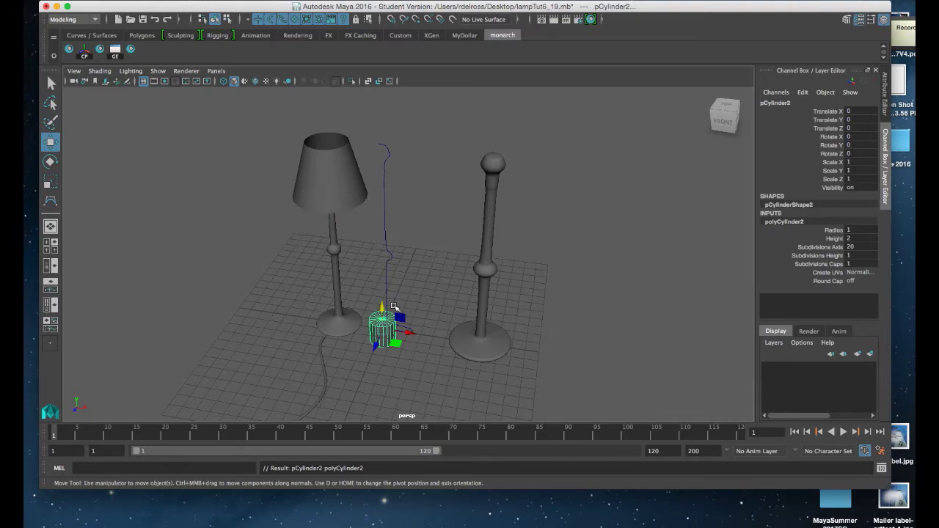
pyautogui.moveTo(383, 306); pyautogui.dragTo(457, 196)
pyautogui.press('f')
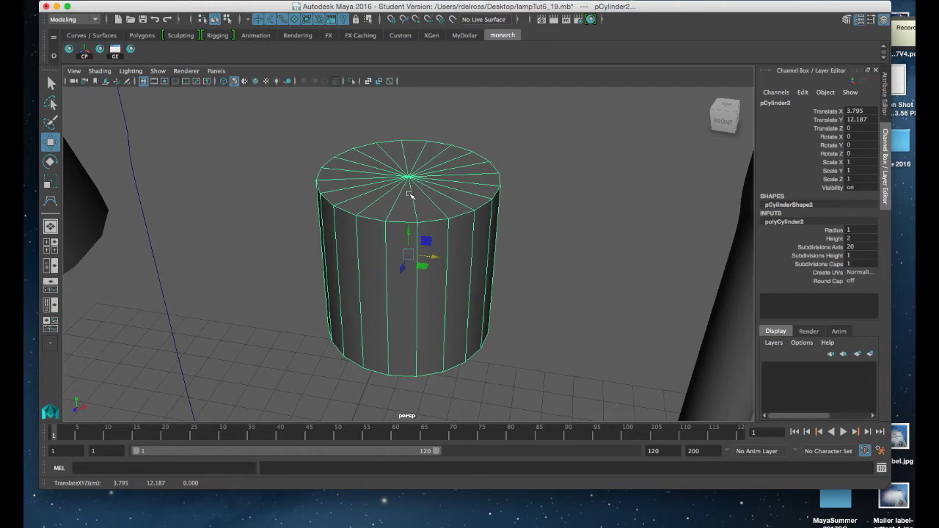
# Step: In the top view, select the cylinder's top cap faces in Face mode
pyautogui.press('space')
pyautogui.press('space')
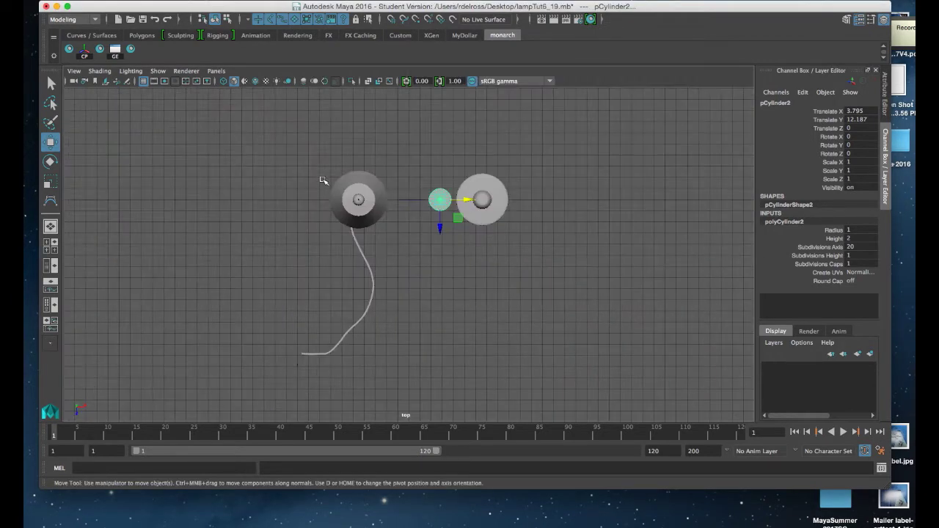
pyautogui.press('f')
pyautogui.moveTo(353, 195); pyautogui.dragTo(357, 227, button='right')
pyautogui.moveTo(325, 134); pyautogui.dragTo(497, 364)
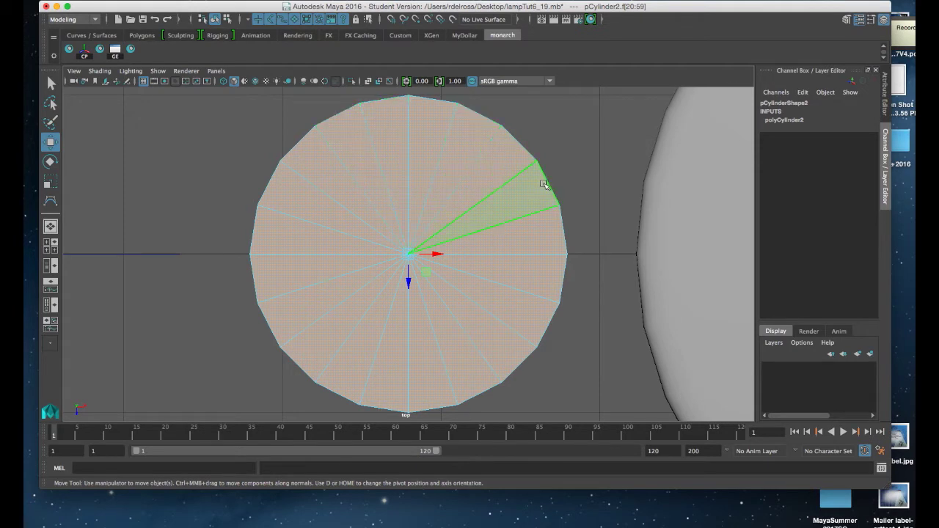
# Step: Delete pCylinder2's selected cap faces, then reselect the open tube in Object Mode
pyautogui.press('space')
pyautogui.press('space')
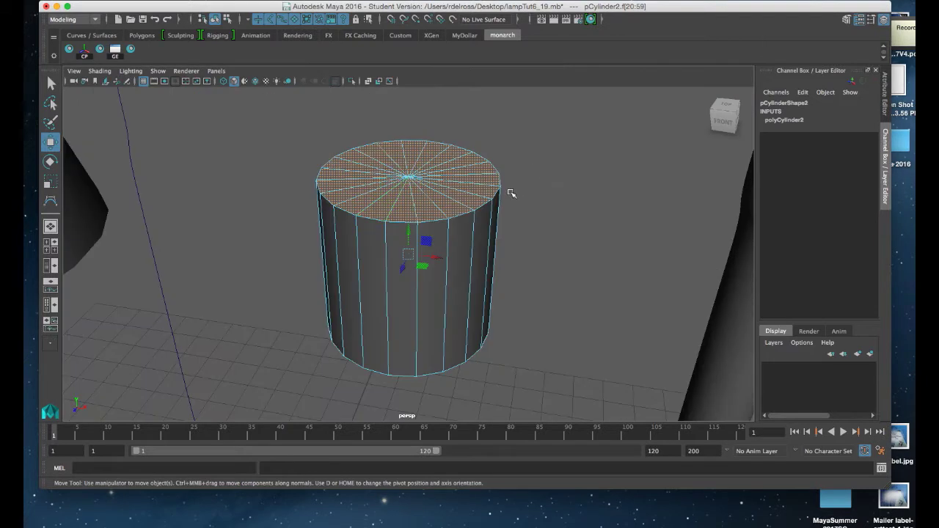
pyautogui.press('Delete')
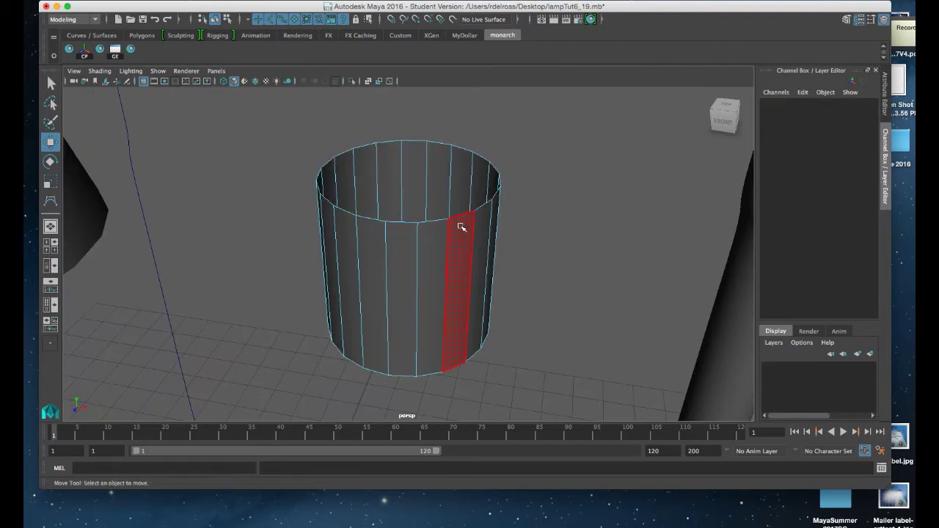
pyautogui.keyDown('alt'); pyautogui.moveTo(463, 237); pyautogui.dragTo(461, 184); pyautogui.keyUp('alt')
pyautogui.keyDown('alt'); pyautogui.moveTo(460, 184); pyautogui.dragTo(433, 161, button='right'); pyautogui.keyUp('alt')
pyautogui.press('[')
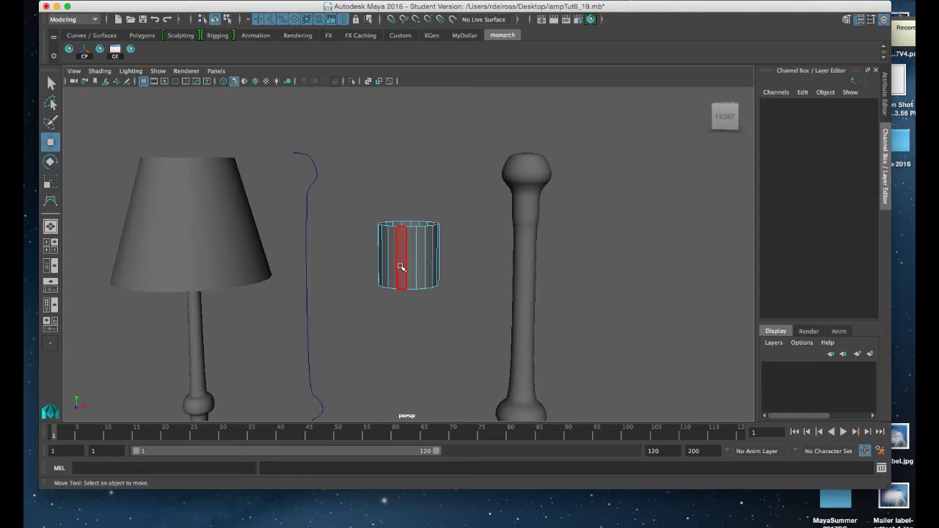
pyautogui.rightClick(400, 258)
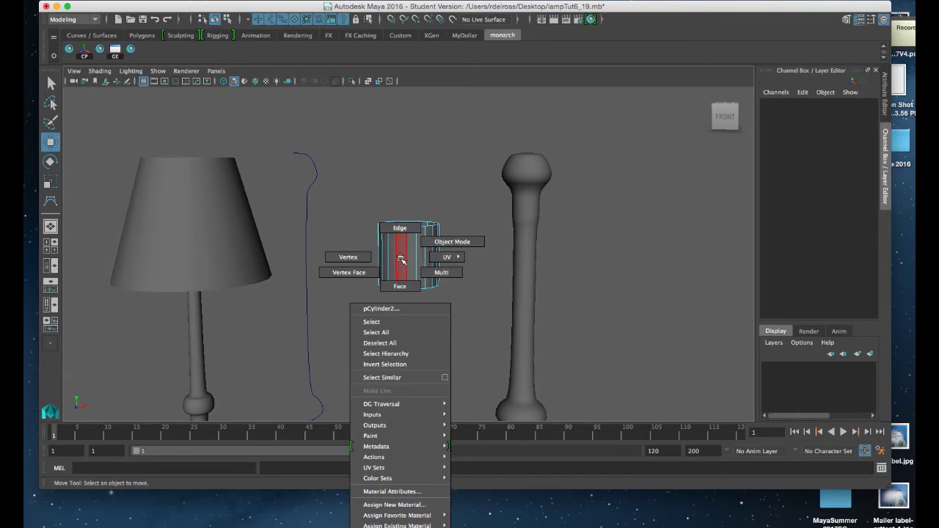
pyautogui.click(449, 241)
pyautogui.click(418, 251)
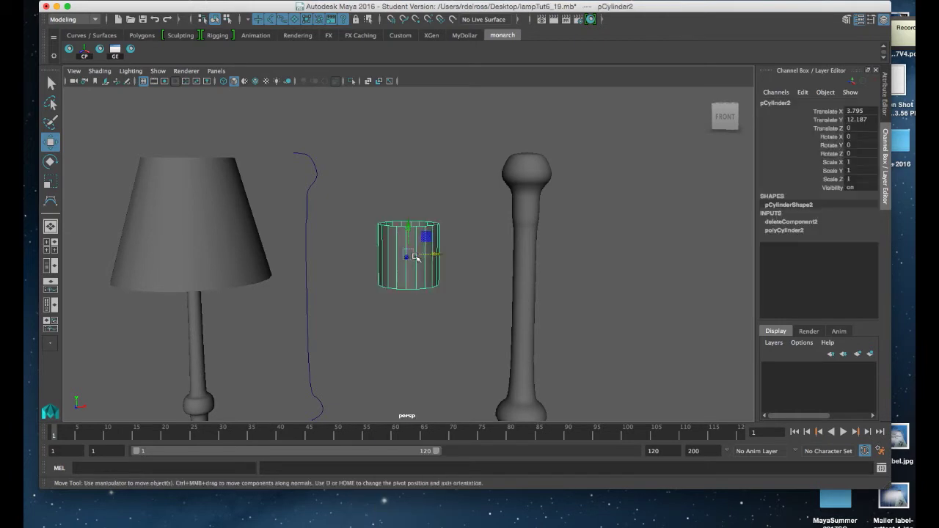
# Step: Move pCylinder2 onto the right stand's top (X 7.572, Y 14.985) and scale it uniformly to 2.825
pyautogui.press('space')
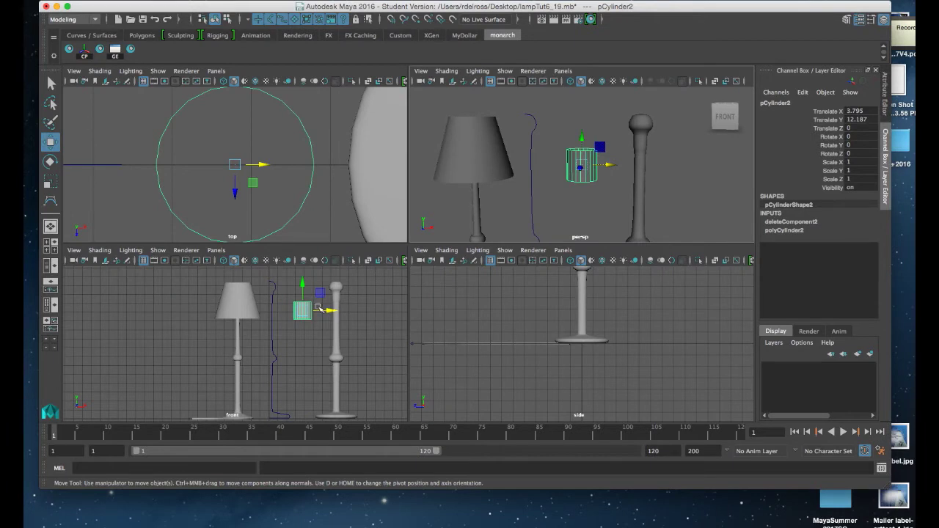
pyautogui.hotkey('shift', 'a')
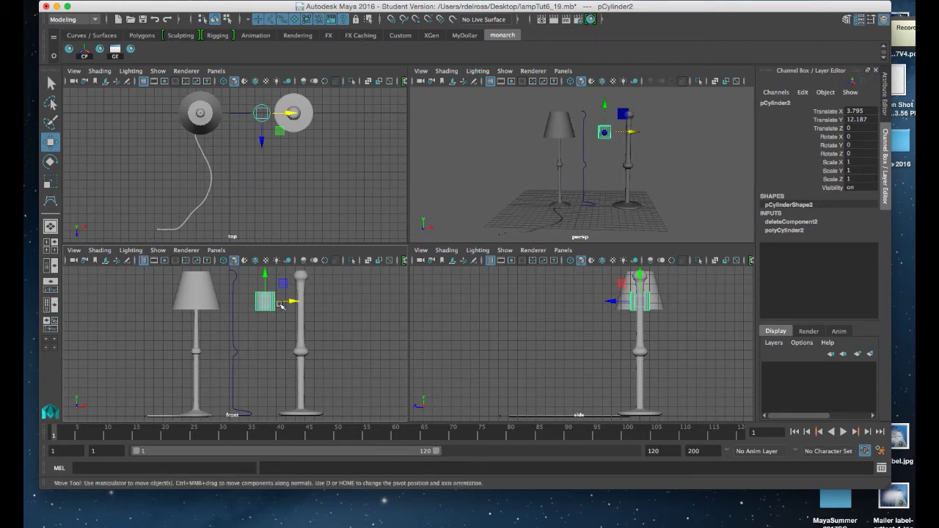
pyautogui.press('space')
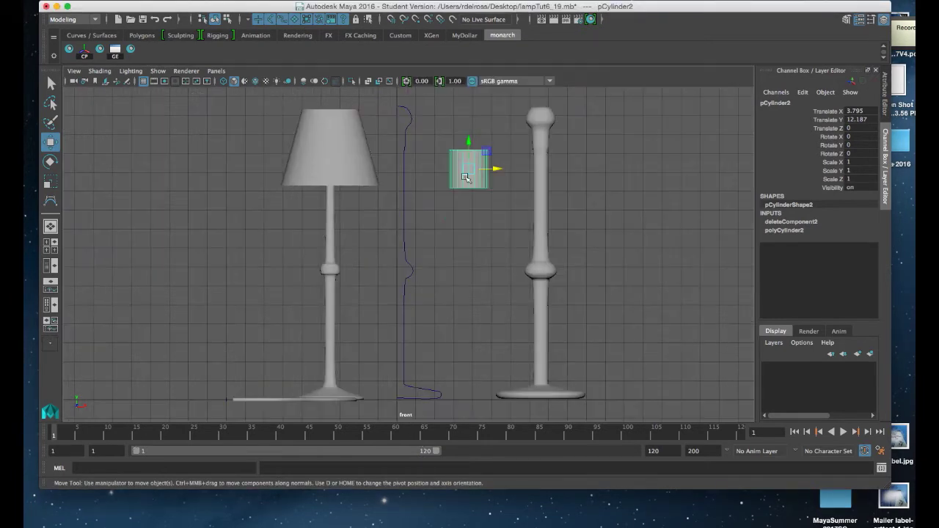
pyautogui.moveTo(464, 177)
pyautogui.mouseDown()
pyautogui.moveTo(493, 138)
pyautogui.moveTo(540, 116)
pyautogui.mouseUp()
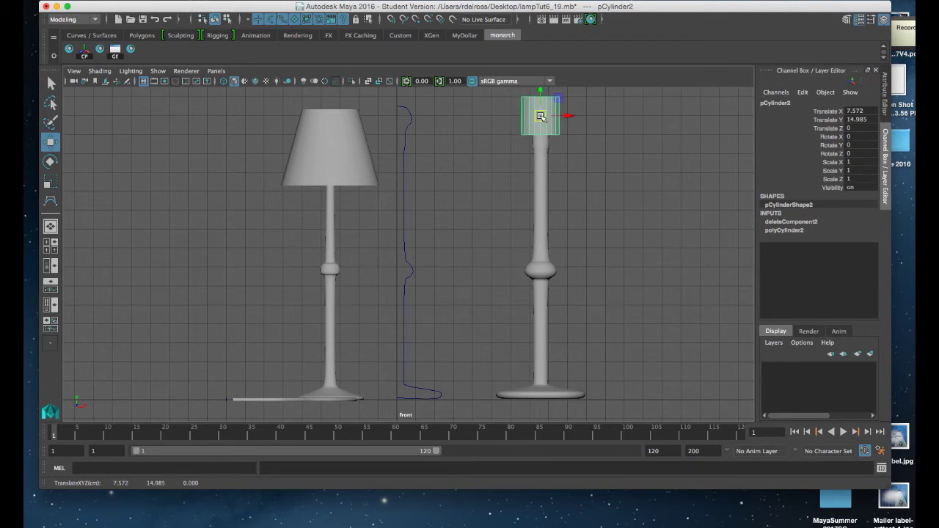
pyautogui.keyDown('alt'); pyautogui.moveTo(544, 123); pyautogui.dragTo(522, 220, button='middle'); pyautogui.keyUp('alt')
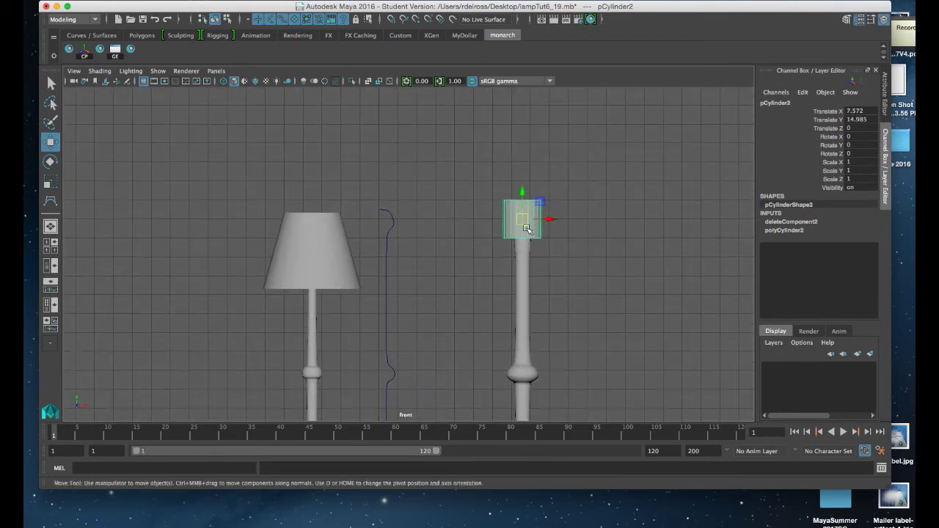
pyautogui.press('r')
pyautogui.moveTo(521, 220); pyautogui.dragTo(581, 214)
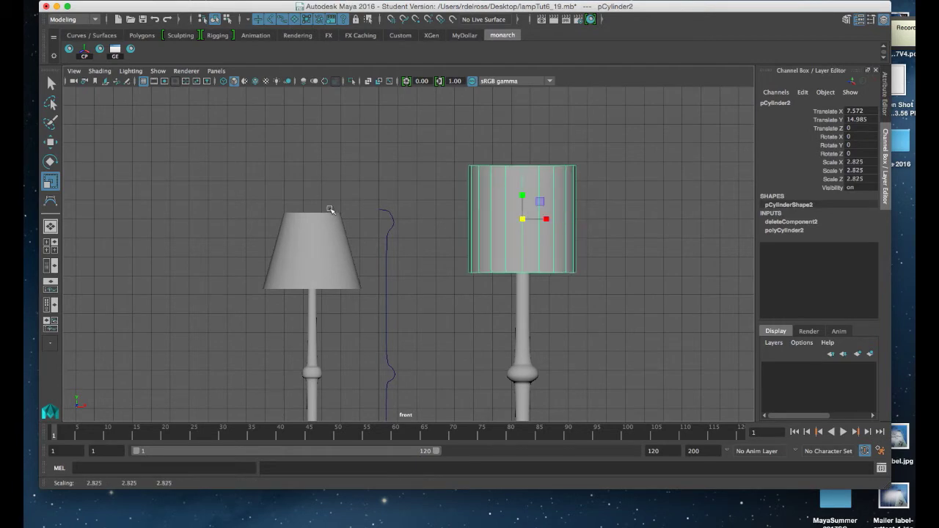
pyautogui.press('space')
pyautogui.press('space')
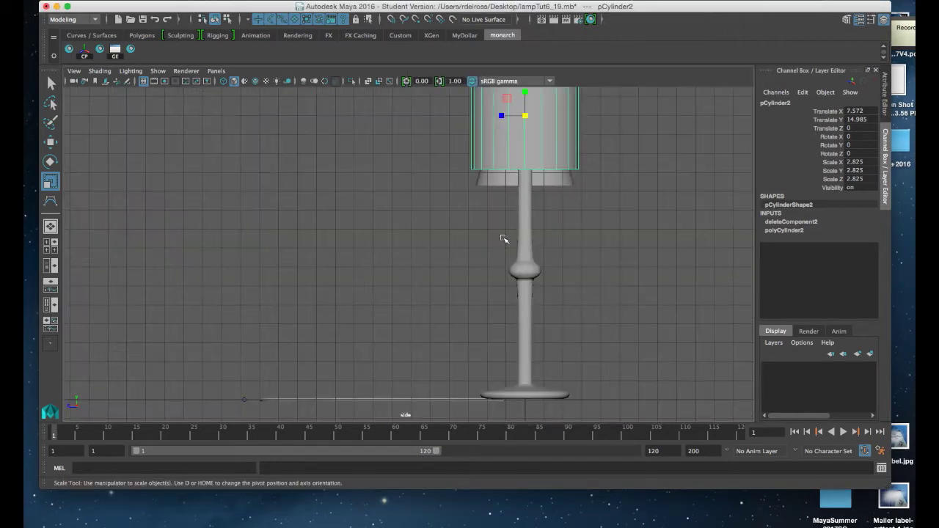
pyautogui.keyDown('alt'); pyautogui.moveTo(538, 209); pyautogui.dragTo(511, 280, button='middle'); pyautogui.keyUp('alt')
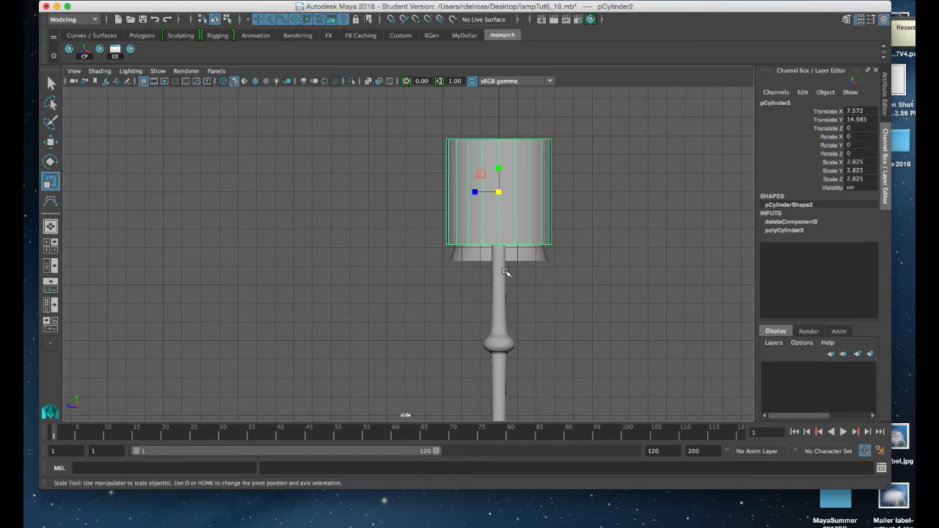
pyautogui.press('4')
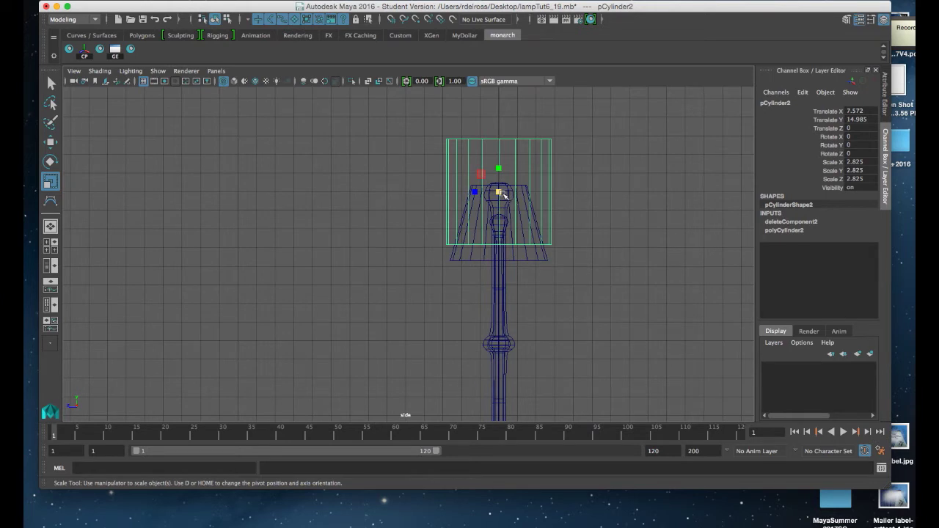
pyautogui.press('space')
pyautogui.press('space')
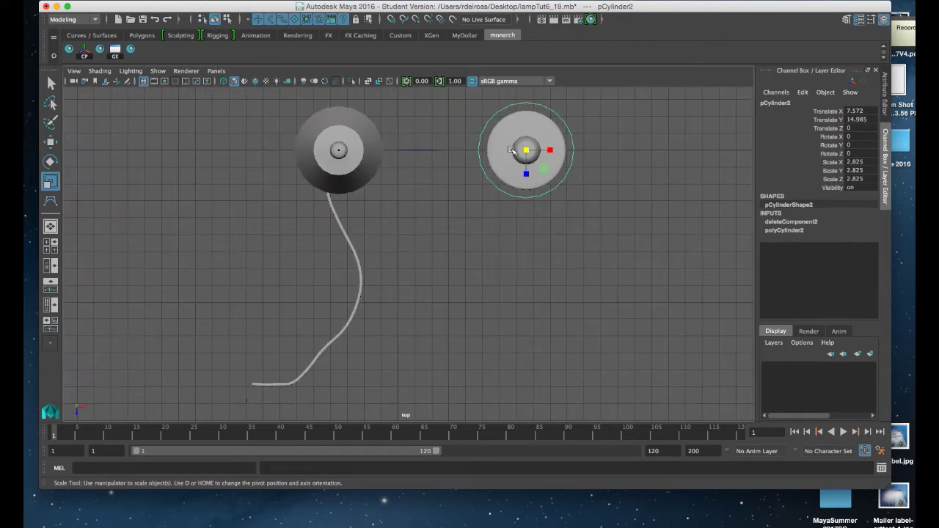
pyautogui.press('space')
pyautogui.press('space')
pyautogui.press('f')
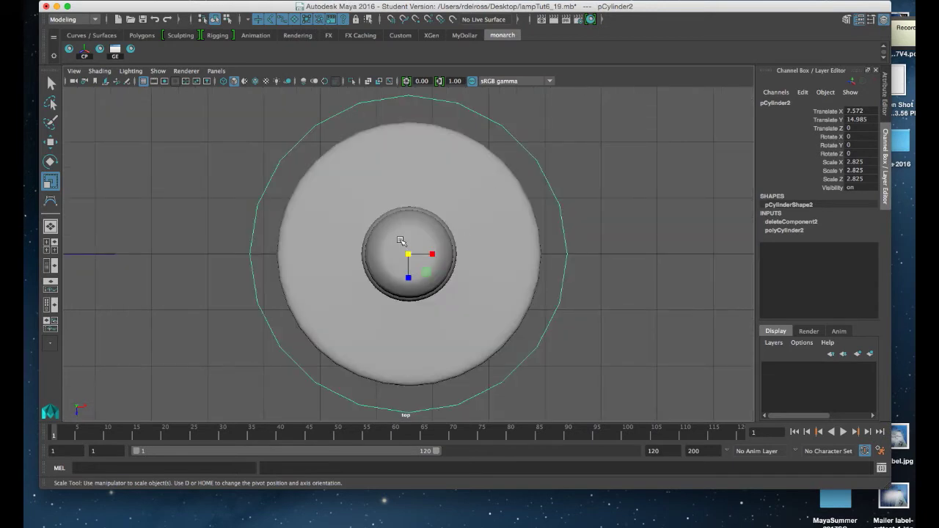
pyautogui.press('4')
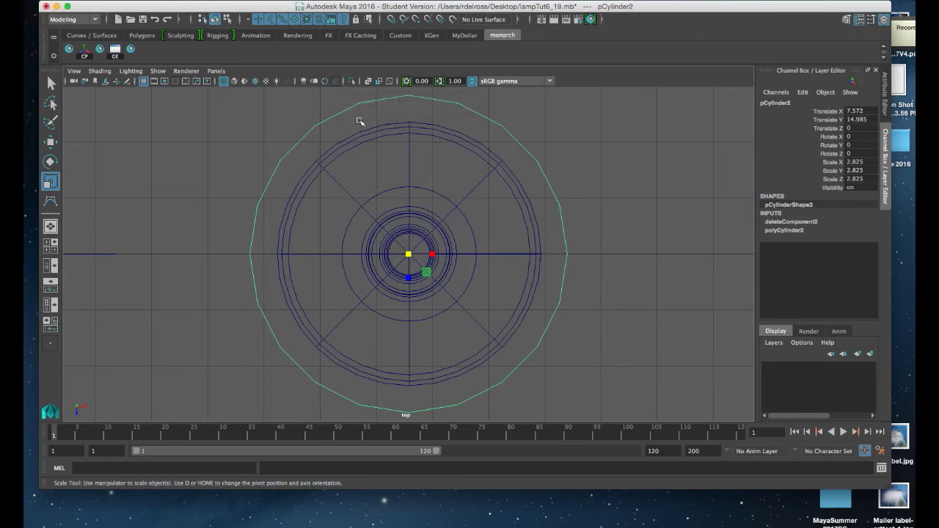
pyautogui.press('space')
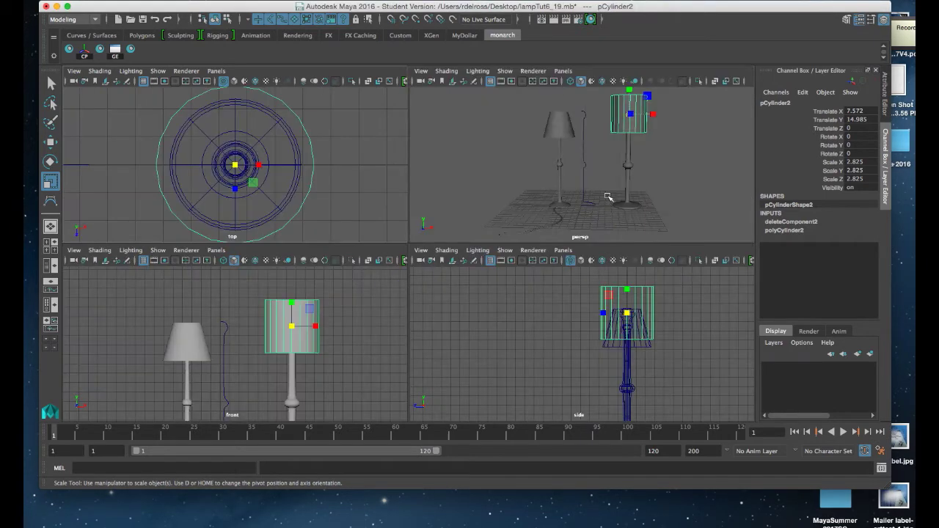
pyautogui.press('space')
pyautogui.keyDown('alt'); pyautogui.moveTo(477, 168); pyautogui.dragTo(442, 258); pyautogui.keyUp('alt')
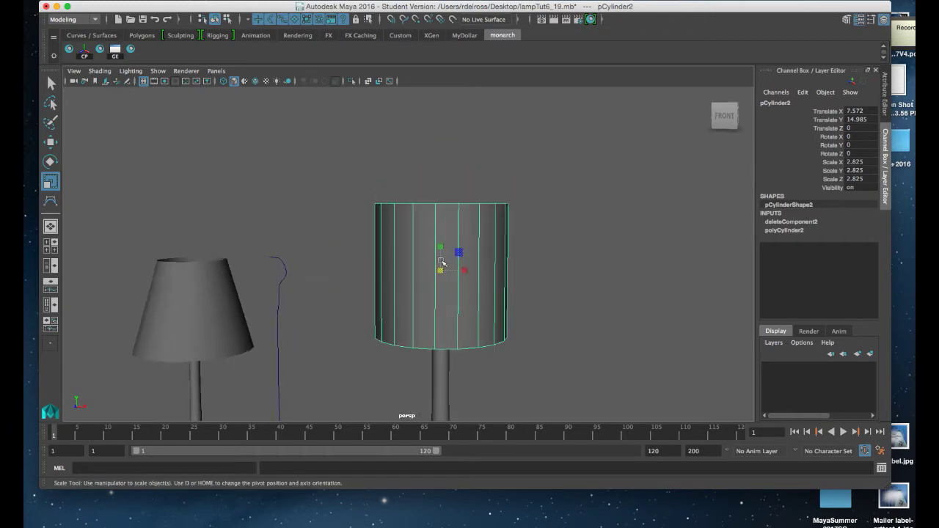
# Step: Scale the cylinder's bottom ring of vertices outward so the shade flares, then return to Object Mode
pyautogui.moveTo(456, 256); pyautogui.dragTo(427, 270, button='right')
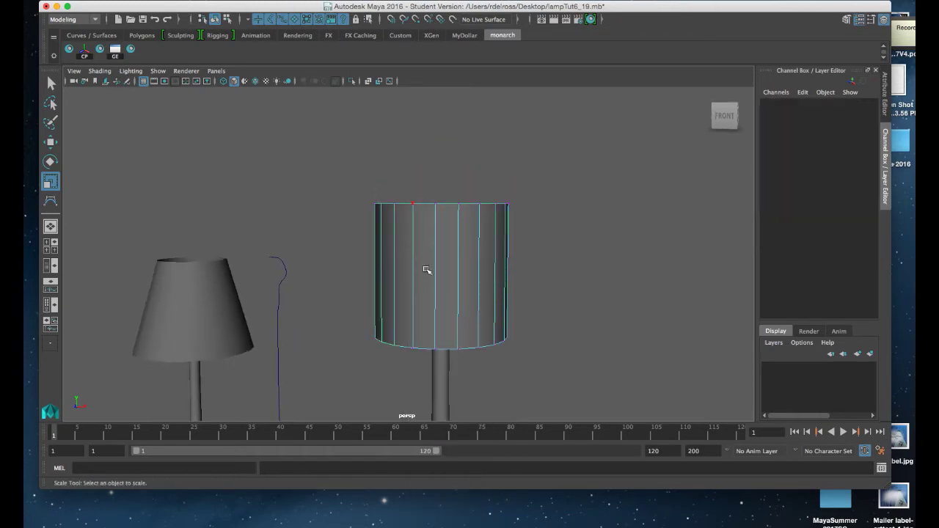
pyautogui.keyDown('alt'); pyautogui.moveTo(462, 306); pyautogui.dragTo(534, 293); pyautogui.keyUp('alt')
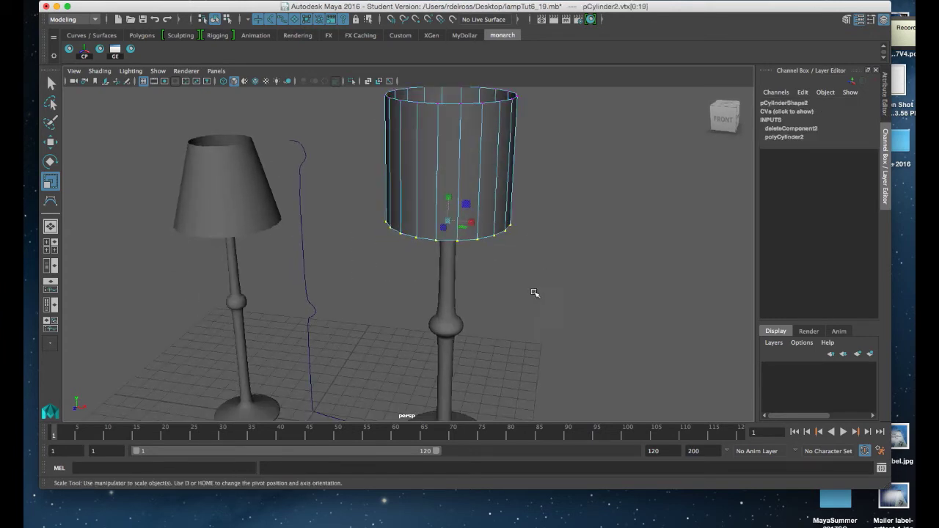
pyautogui.keyDown('alt'); pyautogui.moveTo(462, 223); pyautogui.dragTo(529, 231); pyautogui.keyUp('alt')
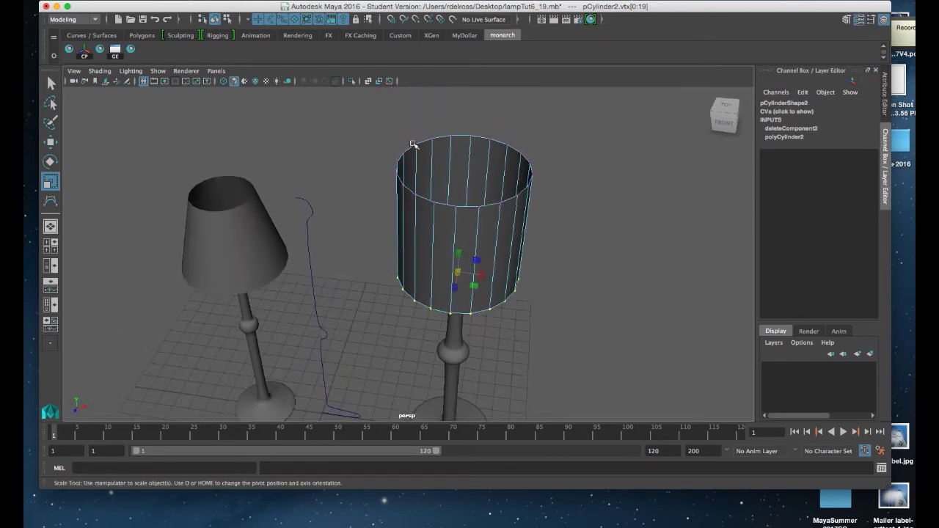
pyautogui.keyDown('alt'); pyautogui.moveTo(511, 170); pyautogui.dragTo(463, 160); pyautogui.keyUp('alt')
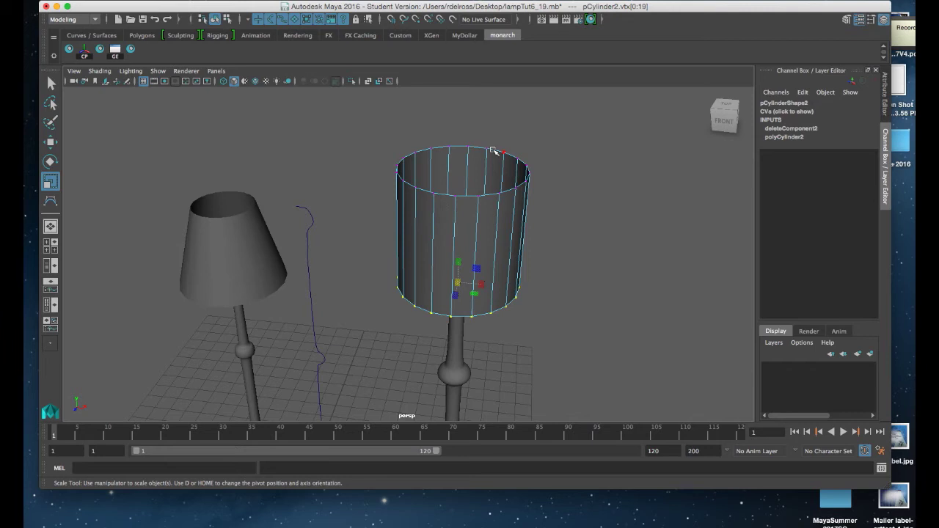
pyautogui.keyDown('alt'); pyautogui.moveTo(456, 206); pyautogui.dragTo(468, 254, button='right'); pyautogui.keyUp('alt')
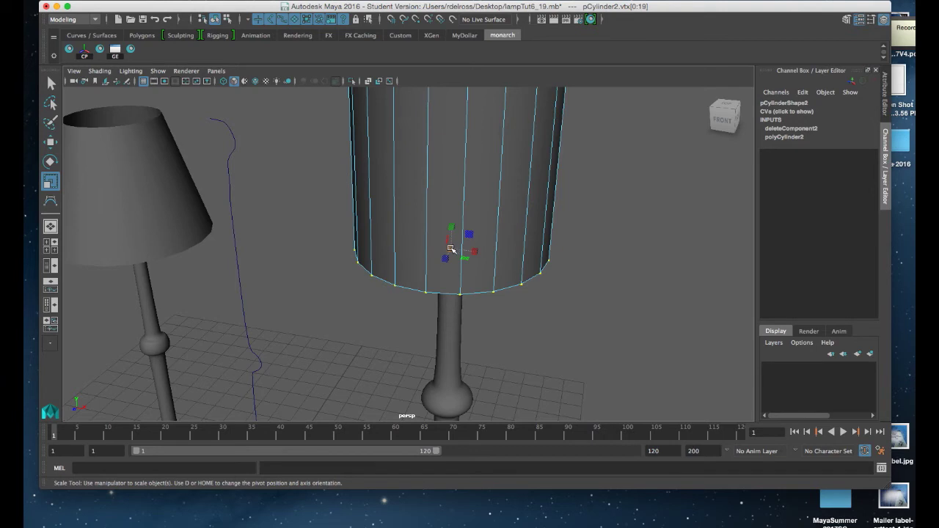
pyautogui.moveTo(450, 248); pyautogui.dragTo(493, 245)
pyautogui.moveTo(494, 245)
pyautogui.keyDown('alt'); pyautogui.mouseDown(button='right')
pyautogui.moveTo(523, 241)
pyautogui.moveTo(487, 235)
pyautogui.mouseUp(button='right'); pyautogui.keyUp('alt')
pyautogui.moveTo(488, 235)
pyautogui.keyDown('alt'); pyautogui.mouseDown()
pyautogui.moveTo(499, 205)
pyautogui.moveTo(474, 242)
pyautogui.mouseUp(); pyautogui.keyUp('alt')
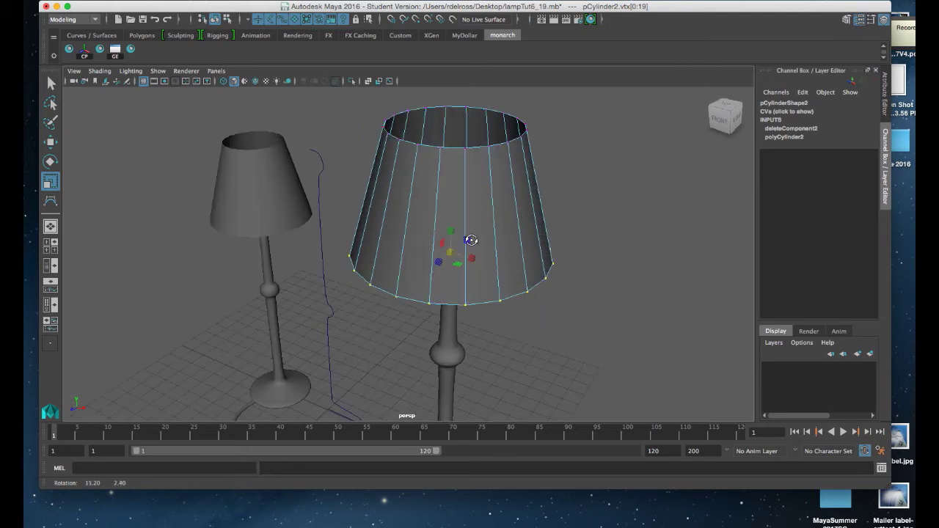
pyautogui.moveTo(480, 188); pyautogui.dragTo(506, 179, button='right')
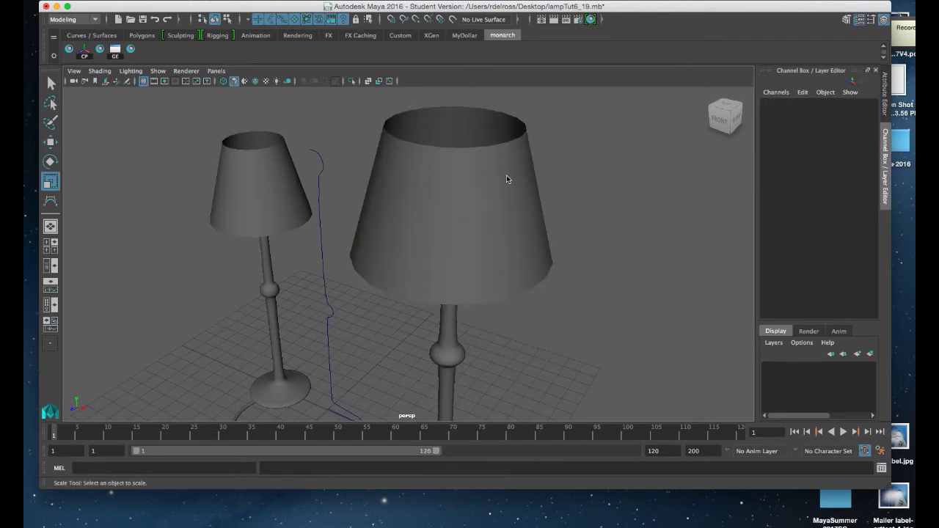
# Step: Save the scene as a student version file and reframe both lamps in view
pyautogui.press('q')
pyautogui.press('super+s')
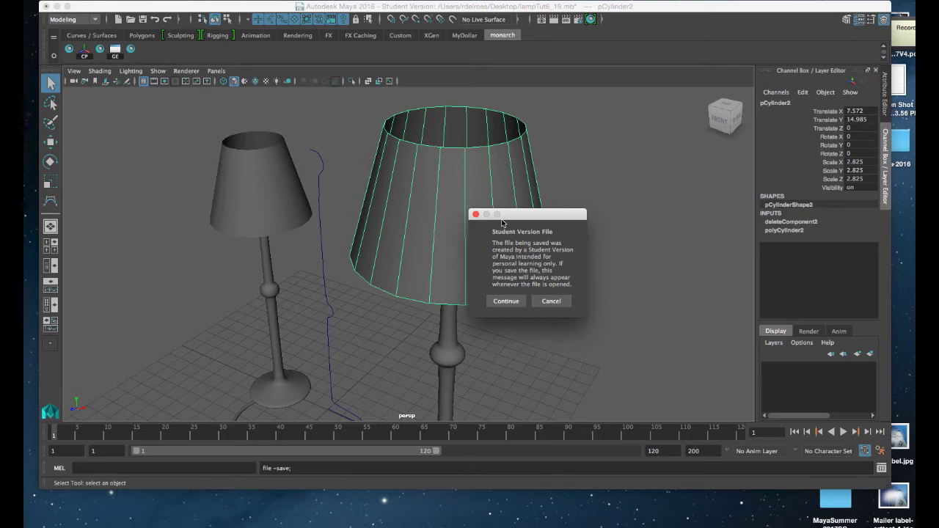
pyautogui.click(505, 300)
pyautogui.press('r')
pyautogui.keyDown('alt'); pyautogui.moveTo(516, 318); pyautogui.dragTo(487, 297, button='right'); pyautogui.keyUp('alt')
pyautogui.keyDown('alt'); pyautogui.moveTo(486, 297); pyautogui.dragTo(485, 244); pyautogui.keyUp('alt')
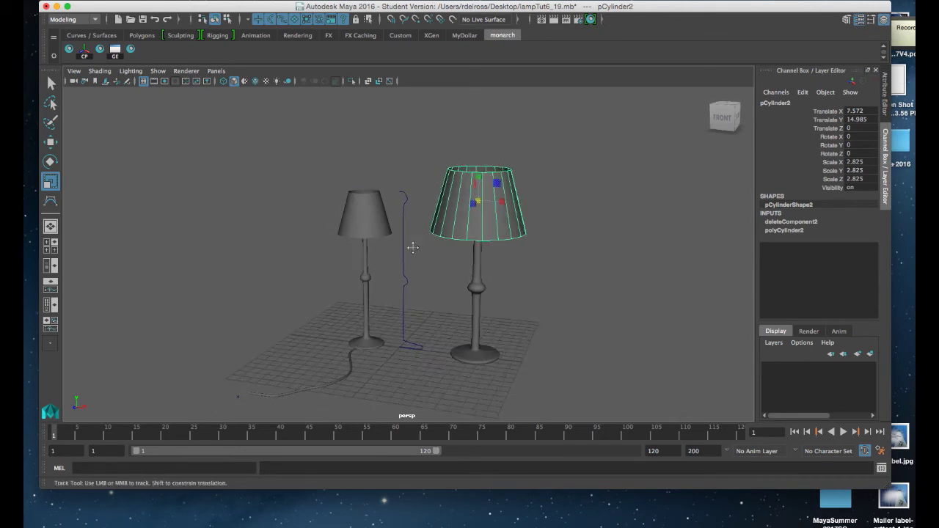
pyautogui.keyDown('alt'); pyautogui.moveTo(407, 246); pyautogui.dragTo(467, 281, button='middle'); pyautogui.keyUp('alt')
pyautogui.keyDown('alt'); pyautogui.moveTo(467, 281); pyautogui.dragTo(466, 282); pyautogui.keyUp('alt')
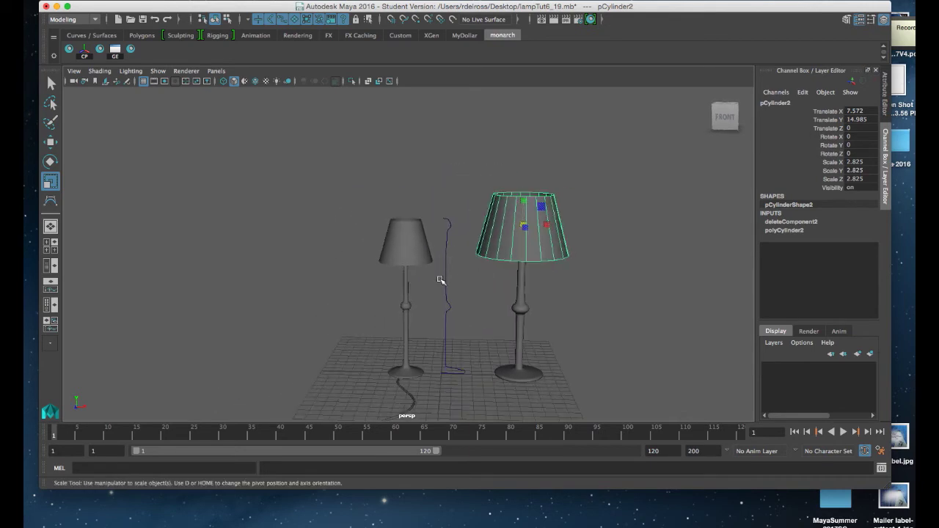
# Step: Select the right lamp's profile curve in the maximised front view and show its control vertices
pyautogui.click(446, 277)
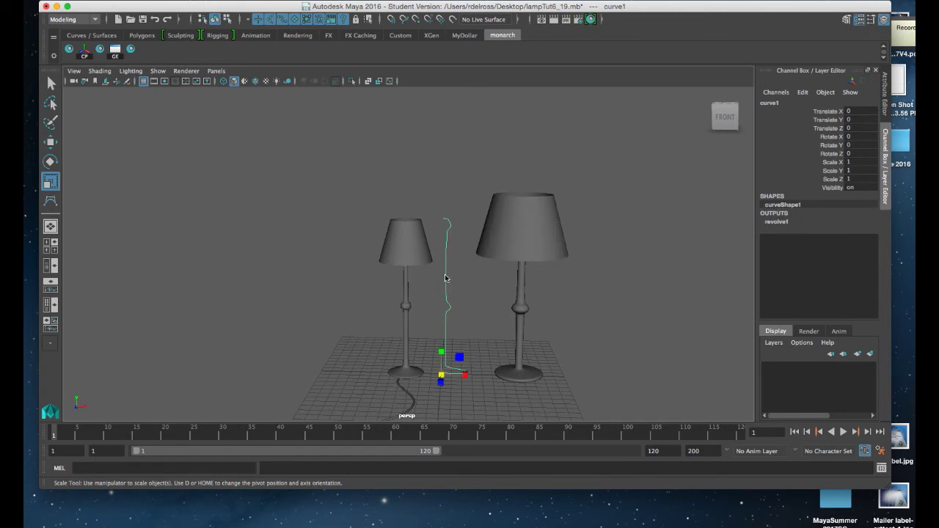
pyautogui.keyDown('alt'); pyautogui.moveTo(440, 301); pyautogui.dragTo(441, 287); pyautogui.keyUp('alt')
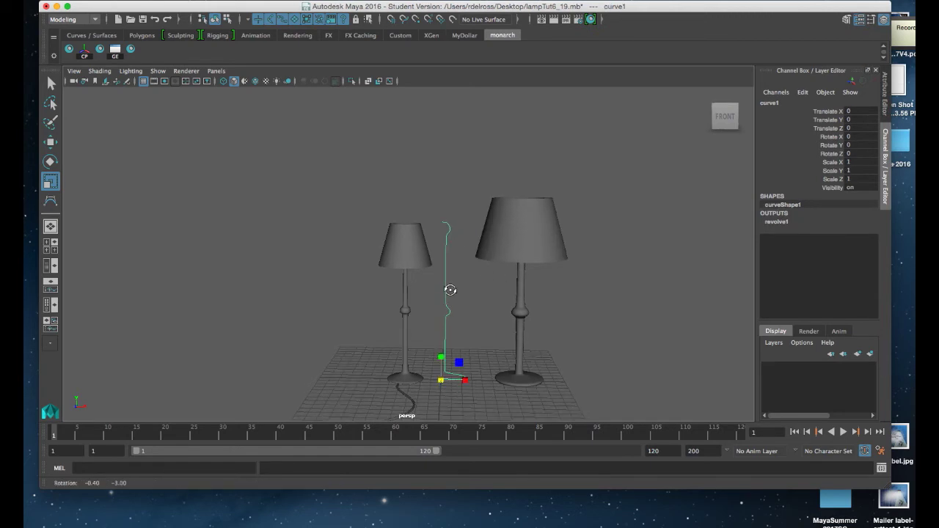
pyautogui.press('space')
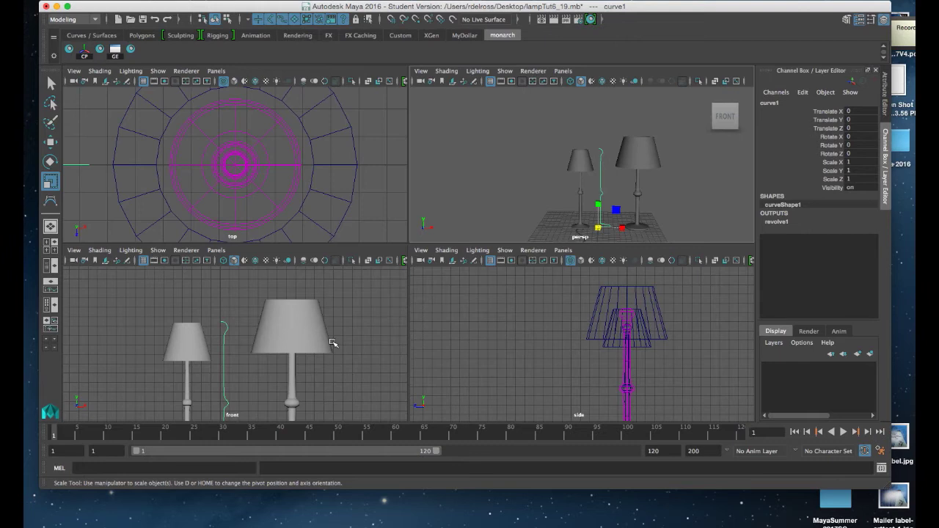
pyautogui.press('space')
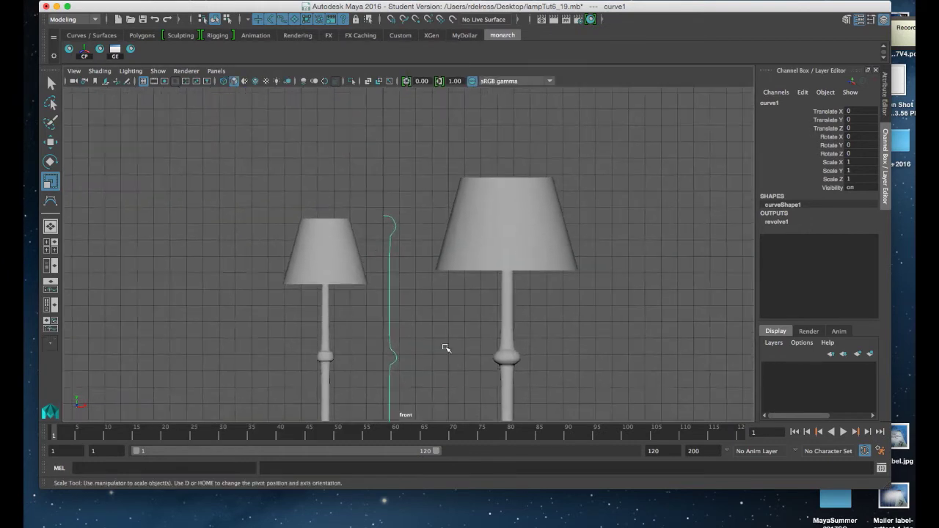
pyautogui.scroll(-5, 437, 304)
pyautogui.scroll(3, 431, 330)
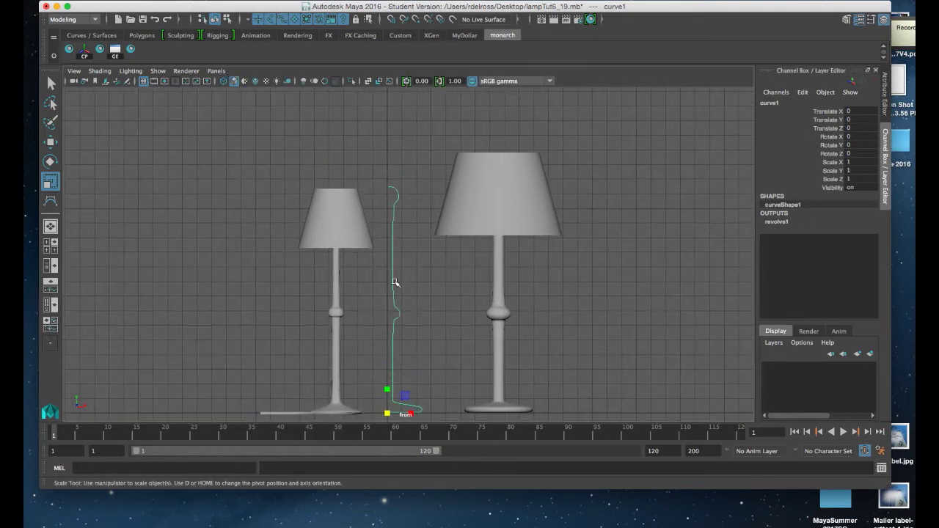
pyautogui.moveTo(393, 276); pyautogui.dragTo(356, 277, button='right')
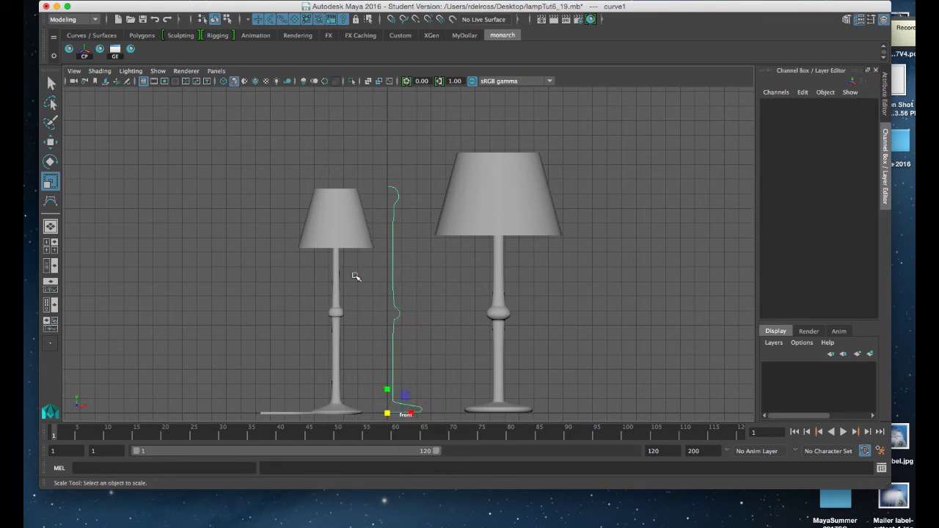
# Step: Raise the upper CVs to lengthen the stand, lower the bulge CVs, and lift pCylinder2 to Translate Y 20.347
pyautogui.moveTo(374, 166); pyautogui.dragTo(408, 330)
pyautogui.press('w')
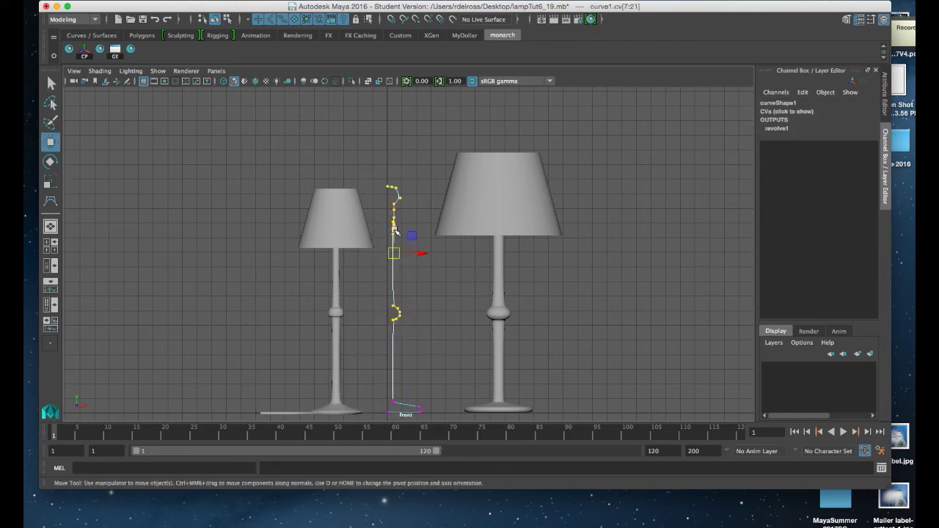
pyautogui.moveTo(394, 232); pyautogui.dragTo(400, 151)
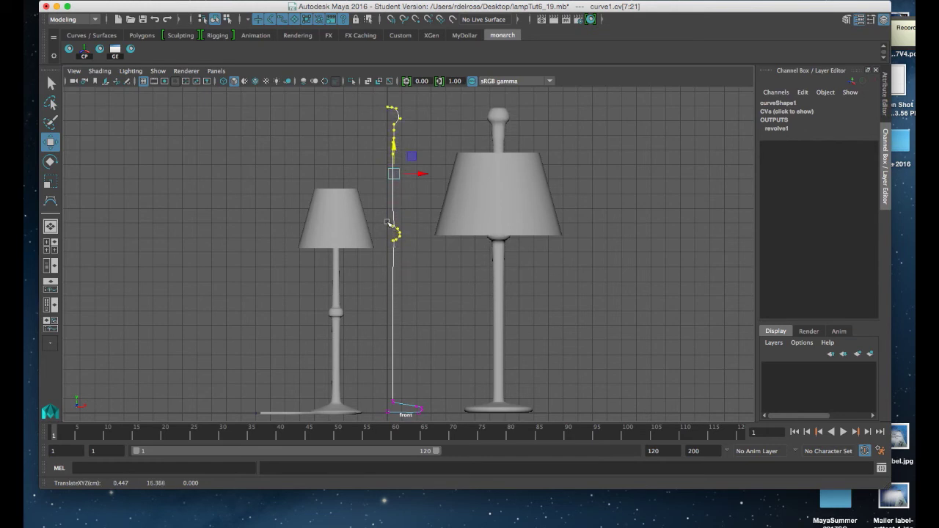
pyautogui.moveTo(384, 217); pyautogui.dragTo(405, 247)
pyautogui.moveTo(396, 209); pyautogui.dragTo(396, 247)
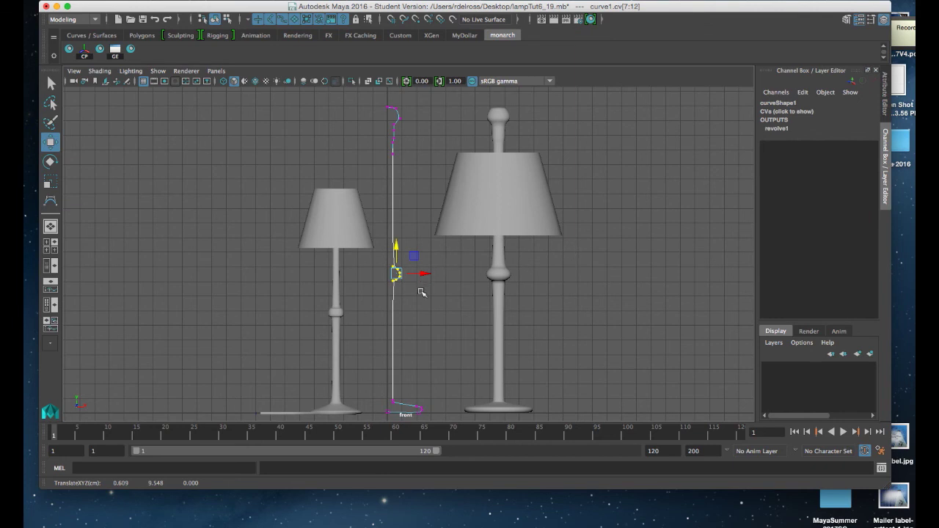
pyautogui.moveTo(498, 168); pyautogui.dragTo(498, 89)
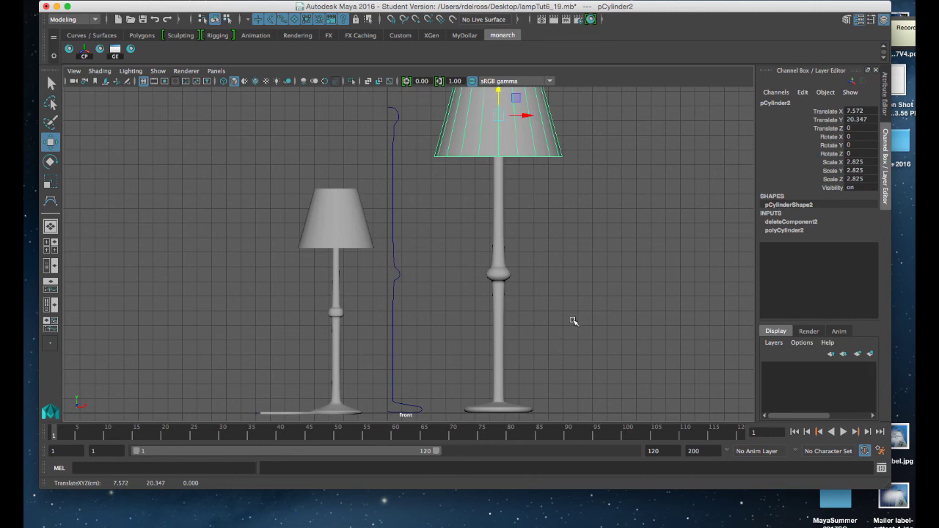
# Step: Frame both lamps in the maximised perspective view and render them with Maya Software in Render View
pyautogui.press('space')
pyautogui.press('space')
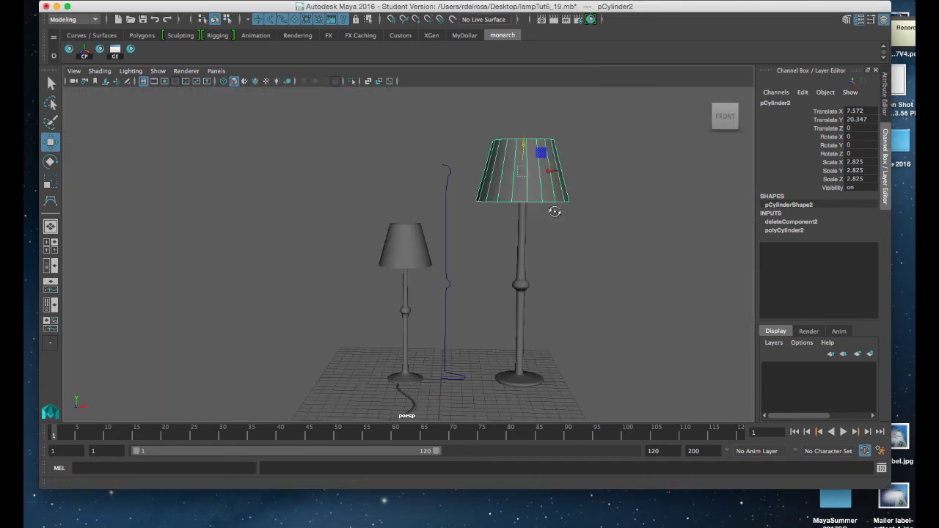
pyautogui.keyDown('alt'); pyautogui.moveTo(533, 230); pyautogui.dragTo(491, 253); pyautogui.keyUp('alt')
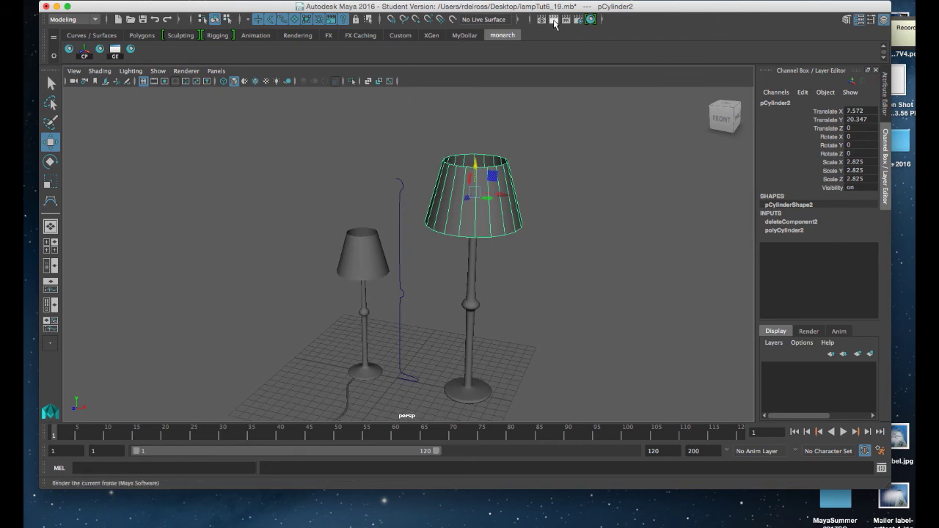
pyautogui.click(565, 19)
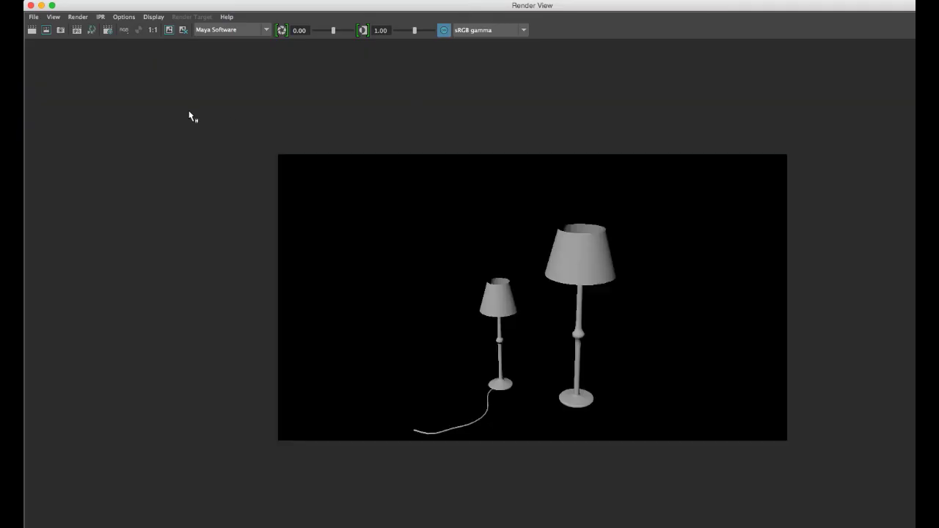